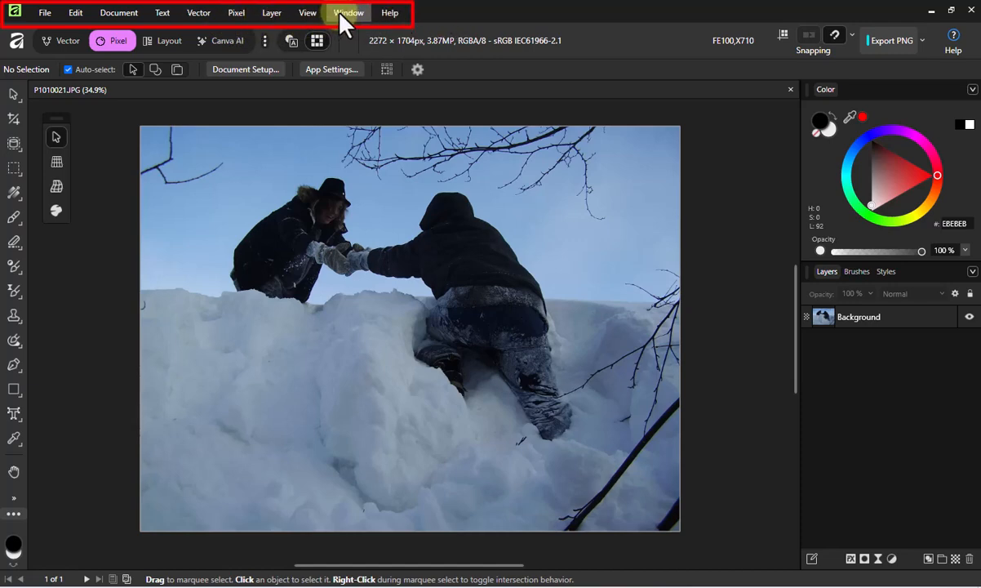
pyautogui.click(272, 15)
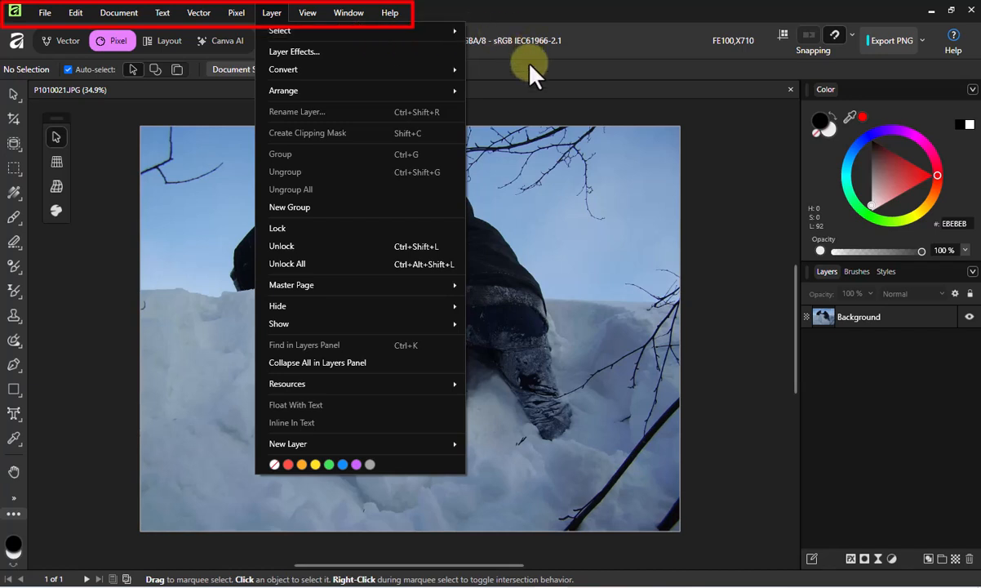
pyautogui.click(504, 74)
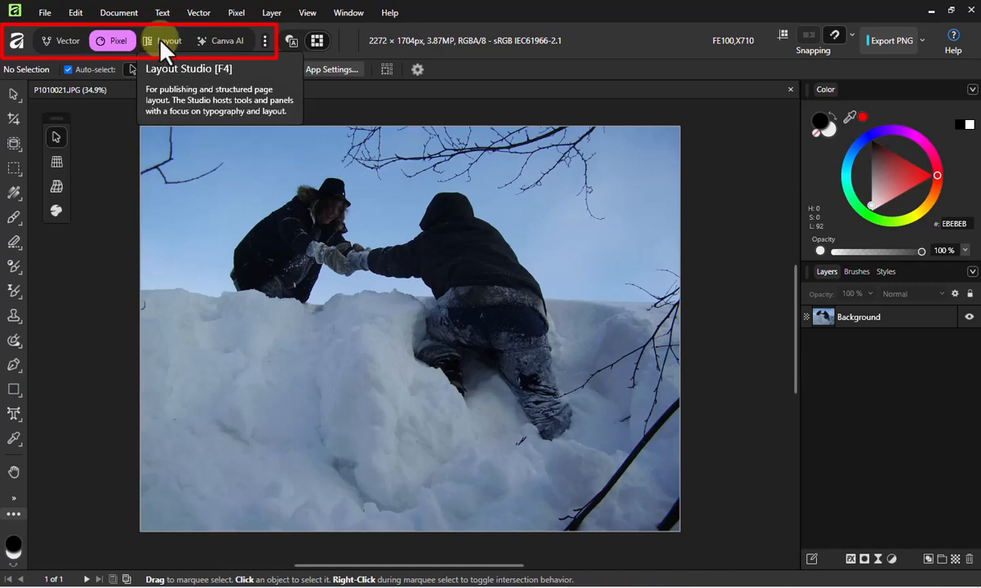
# Compare the tools and options of the Vector, Pixel, Layout and Canva AI studios, ending in the Pixel studio.
pyautogui.click(59, 45)
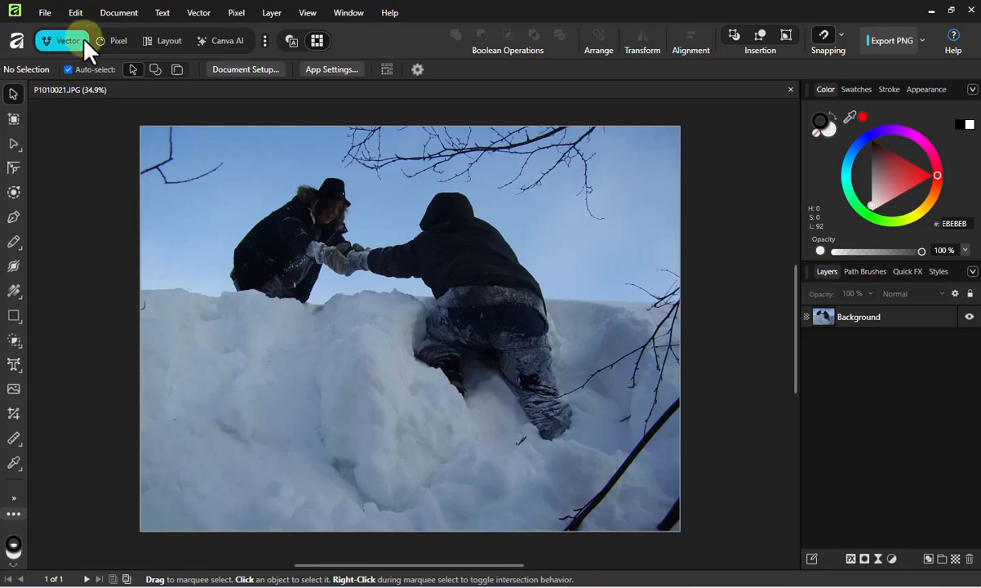
pyautogui.click(114, 42)
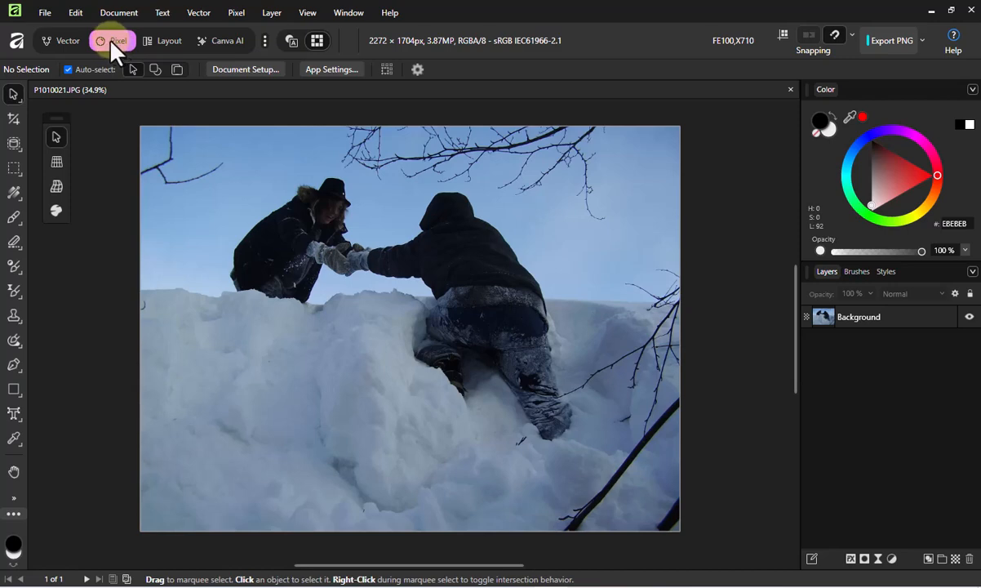
pyautogui.click(163, 41)
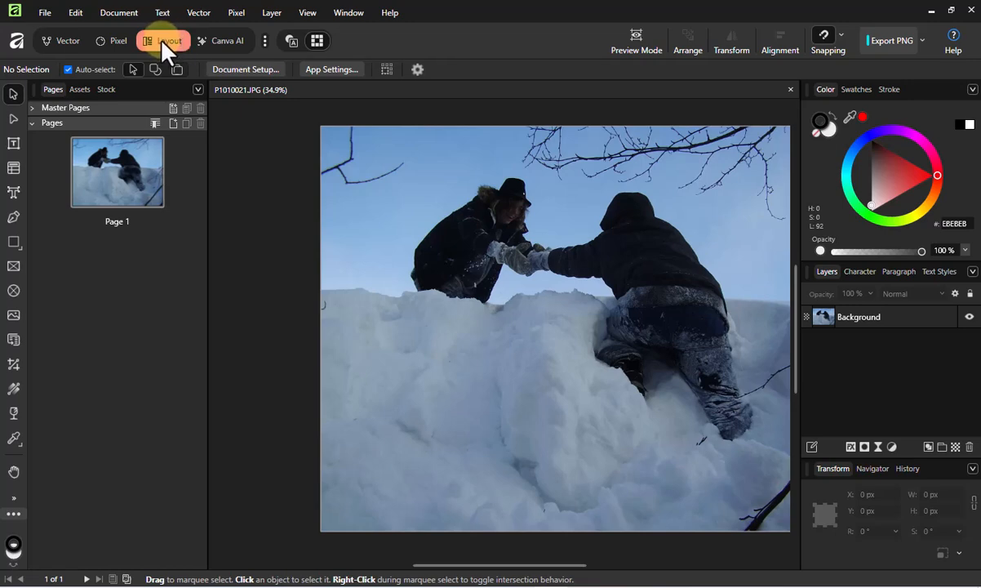
pyautogui.click(53, 42)
pyautogui.click(108, 41)
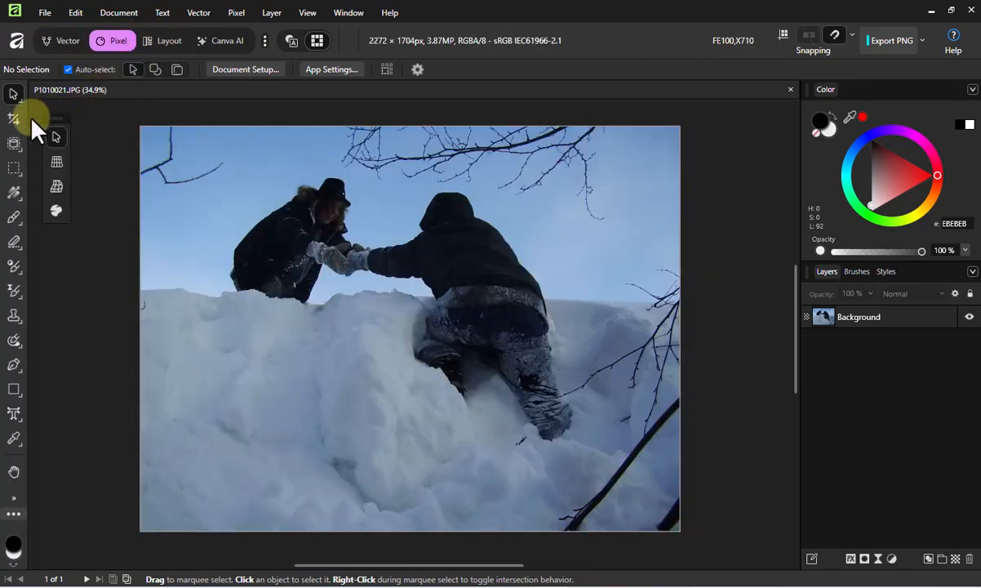
pyautogui.click(159, 43)
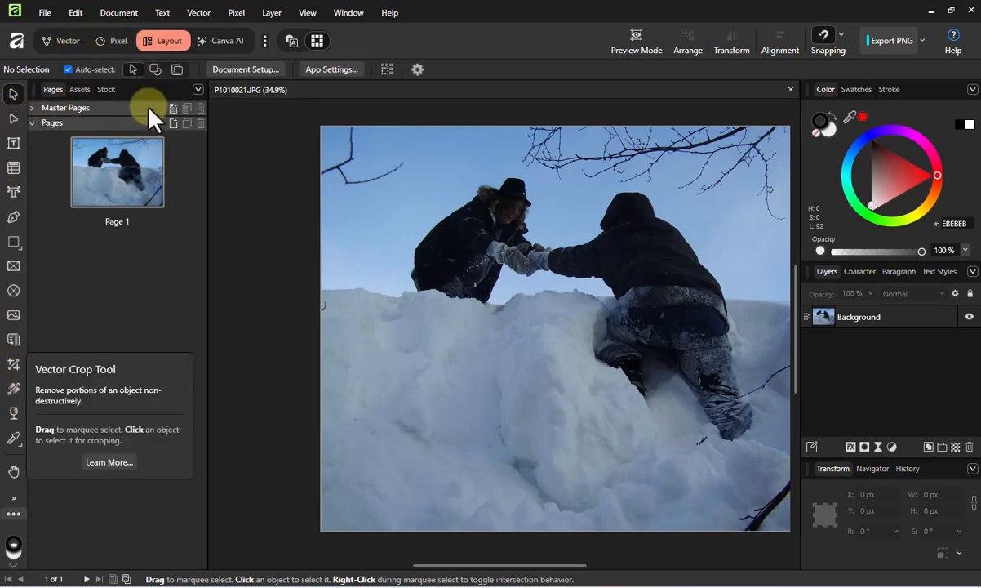
pyautogui.click(220, 45)
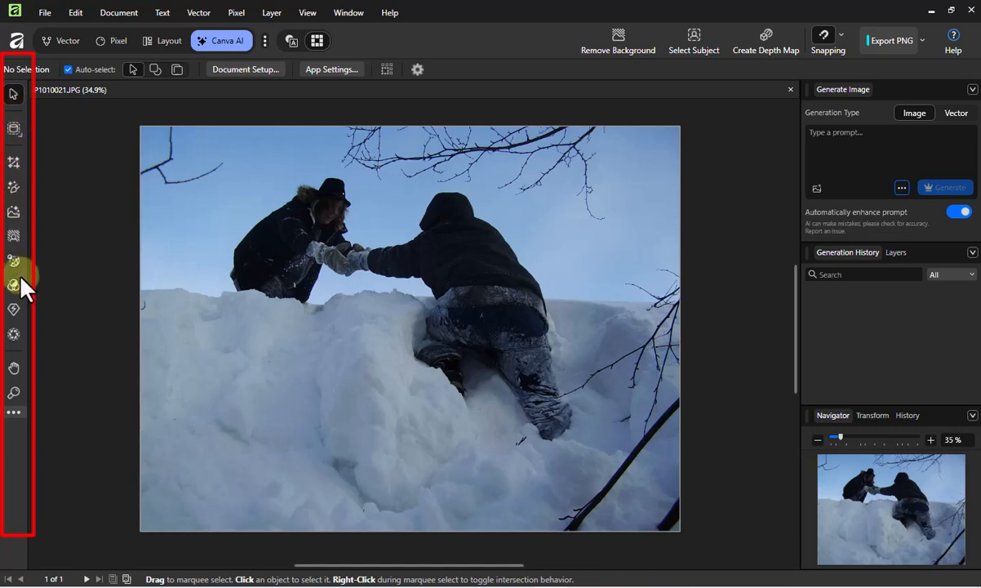
pyautogui.click(64, 39)
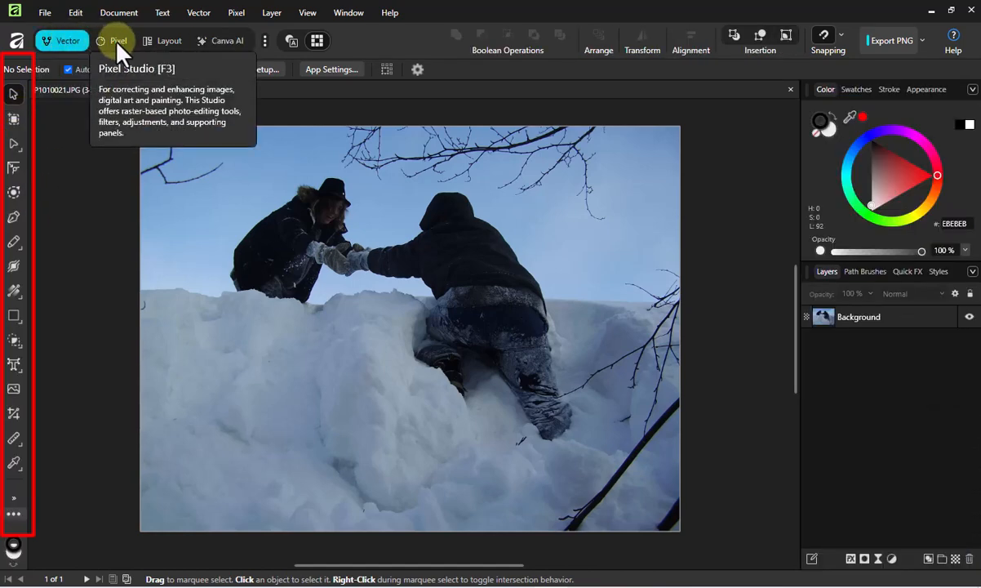
pyautogui.click(117, 42)
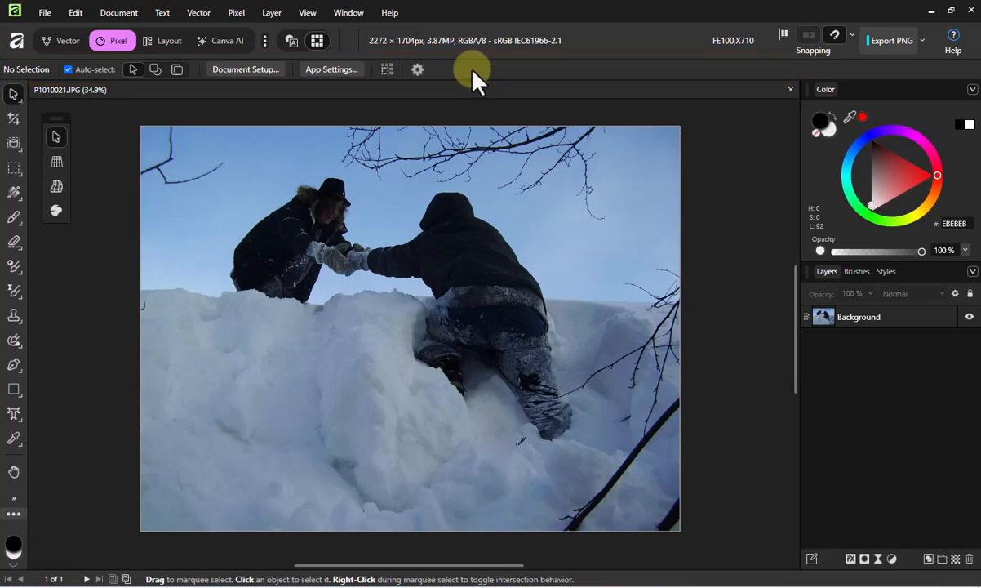
# Examine the options of the Erase Brush Tool and the Pen Tool, and view the available brushes and styles.
pyautogui.click(14, 244)
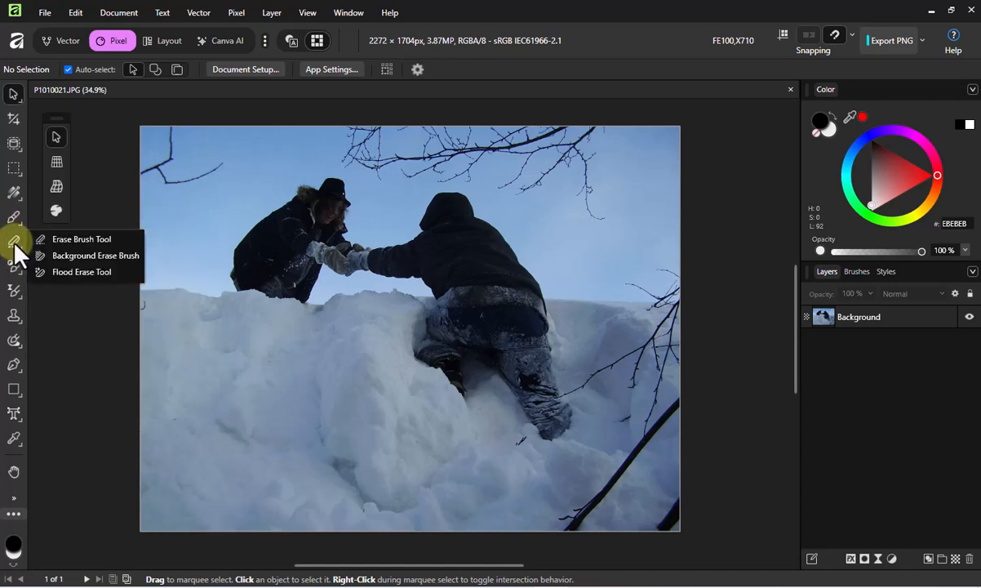
pyautogui.click(65, 238)
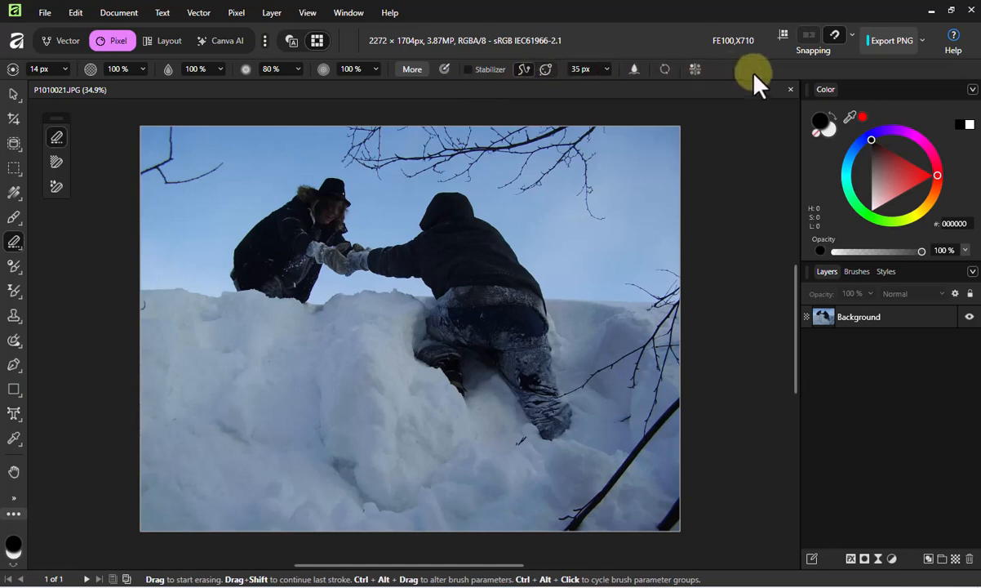
pyautogui.click(15, 367)
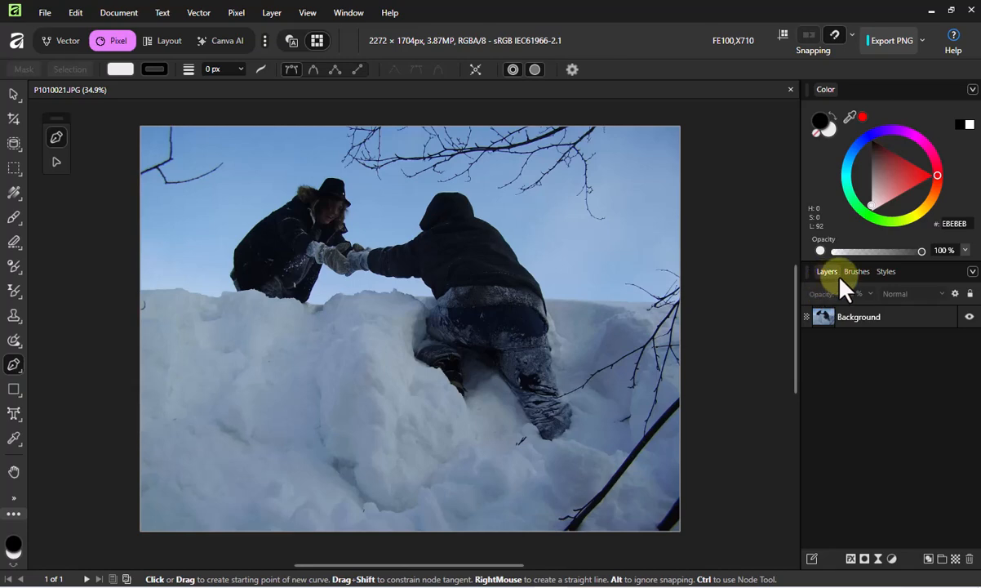
pyautogui.click(886, 276)
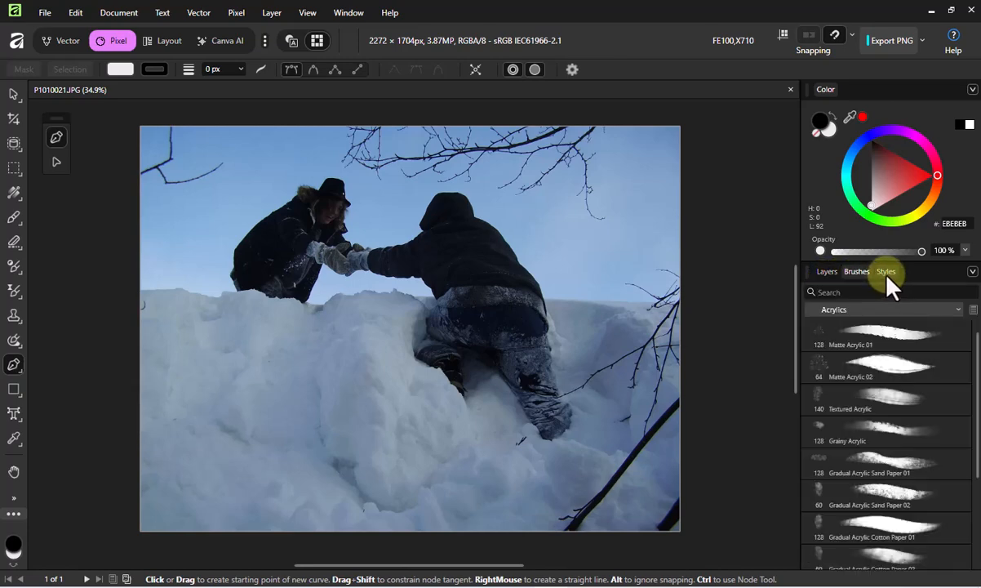
pyautogui.click(888, 276)
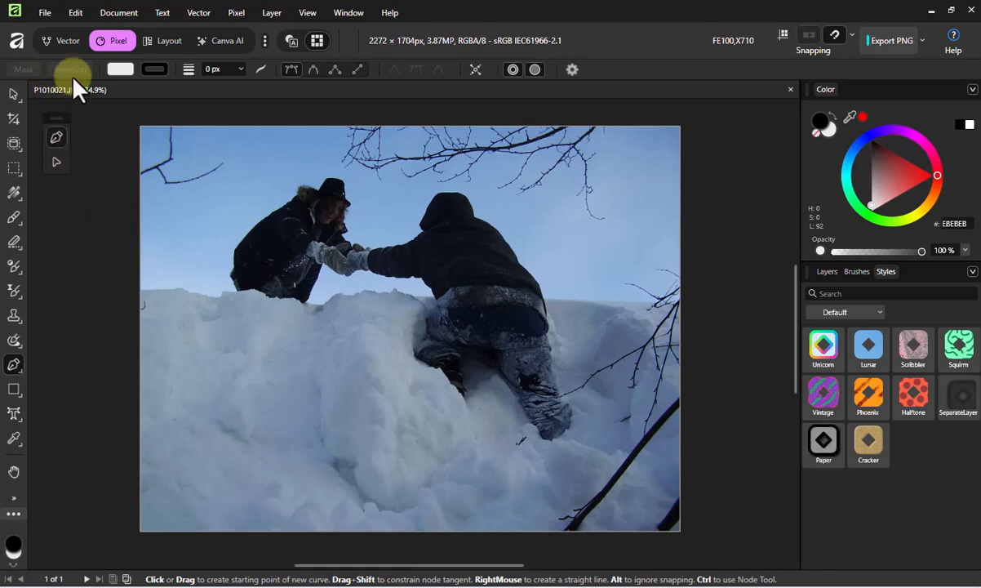
# Raise the UI Brightness to its maximum in the User Interface settings.
pyautogui.click(74, 13)
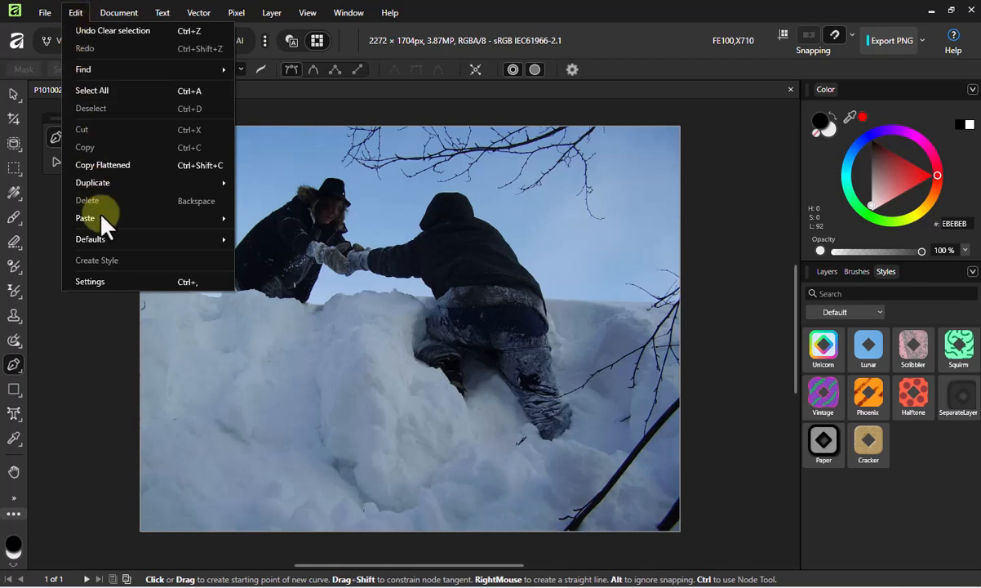
pyautogui.click(102, 282)
pyautogui.hotkey('ctrl', ',')
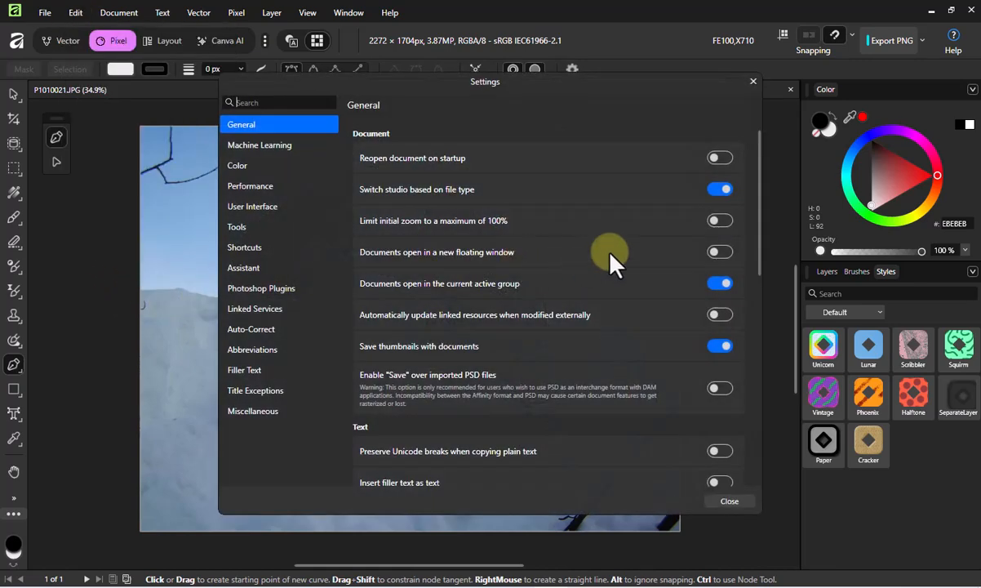
pyautogui.click(254, 207)
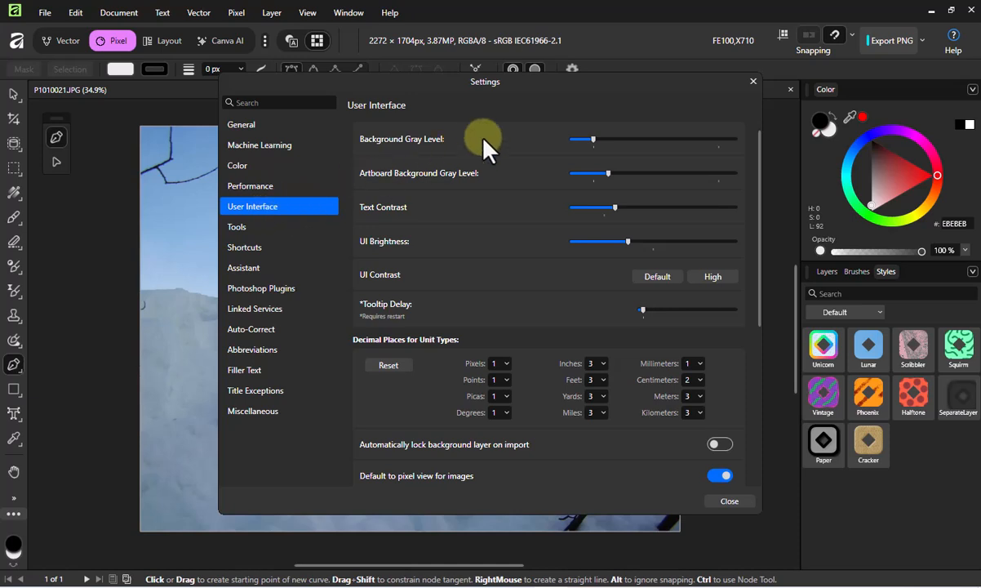
pyautogui.moveTo(550, 90); pyautogui.dragTo(639, 149)
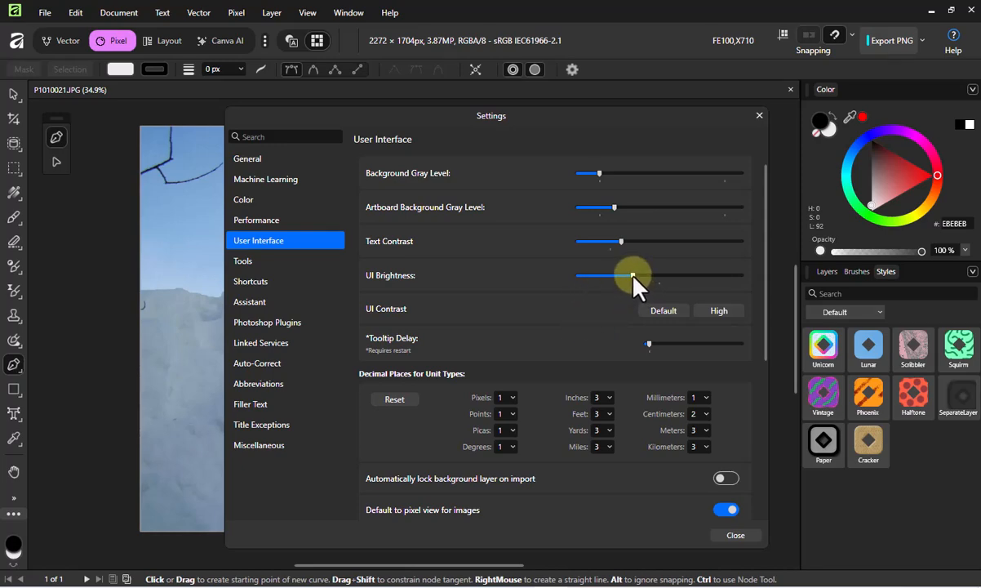
pyautogui.moveTo(632, 276); pyautogui.dragTo(763, 286)
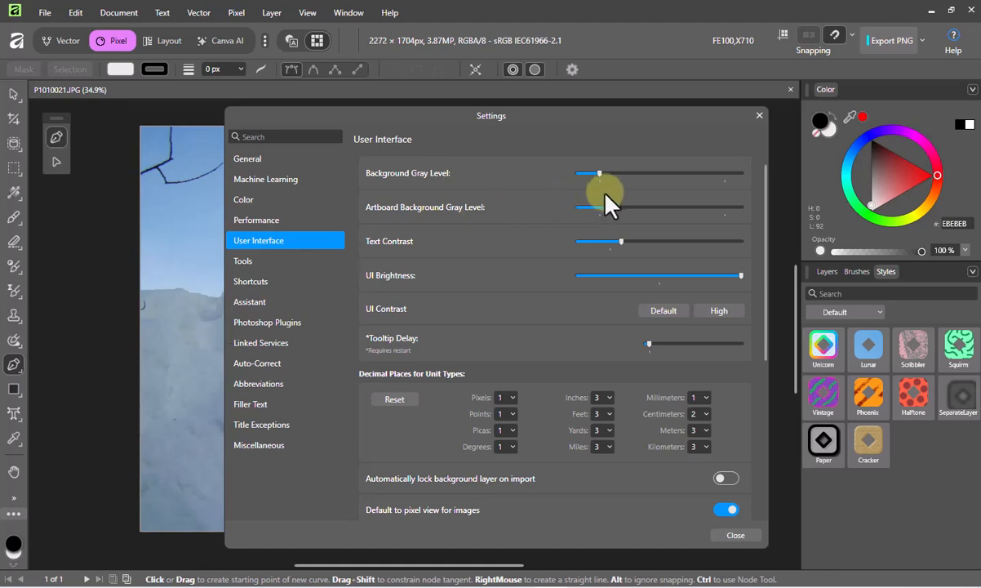
# Set the Background Gray Level to slightly above the middle of its range and close the settings.
pyautogui.moveTo(600, 173); pyautogui.dragTo(736, 173)
pyautogui.moveTo(616, 124); pyautogui.dragTo(647, 118)
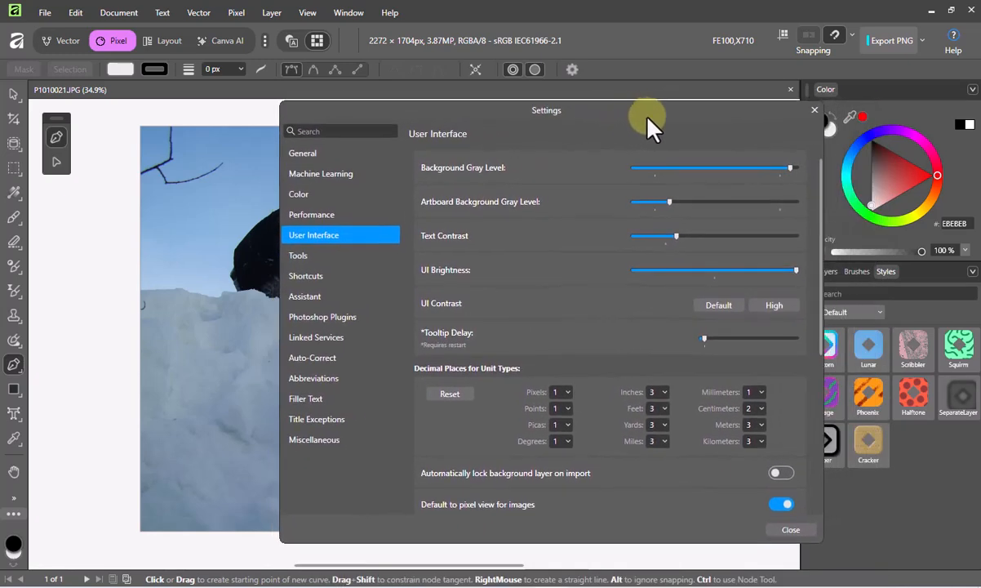
pyautogui.moveTo(785, 169); pyautogui.dragTo(729, 174)
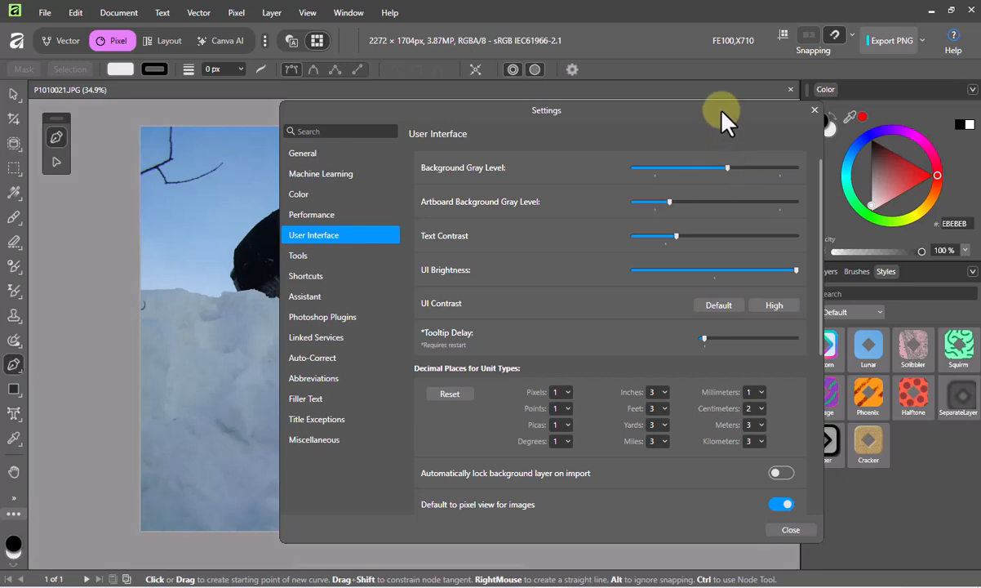
pyautogui.moveTo(710, 117); pyautogui.dragTo(556, 126)
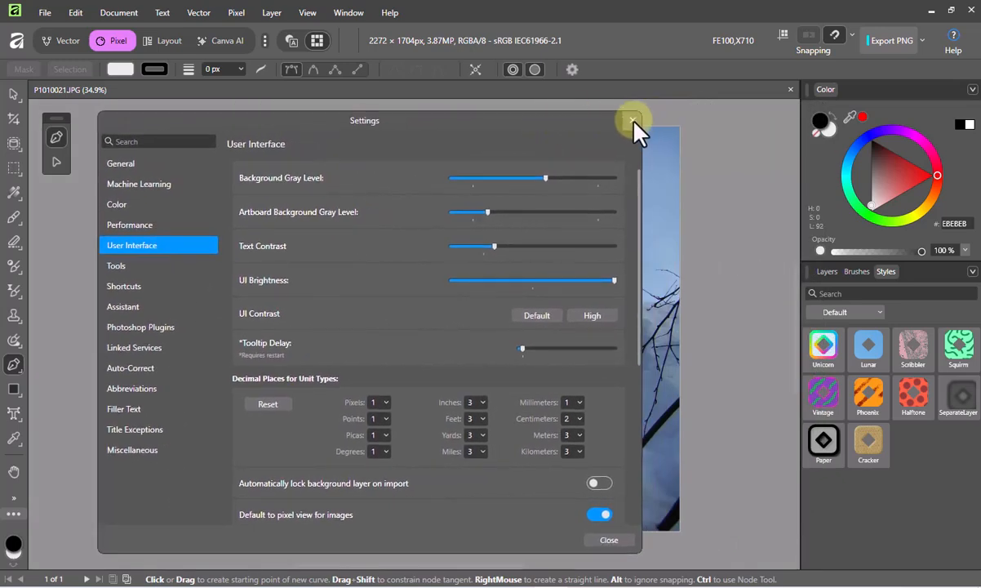
pyautogui.click(634, 122)
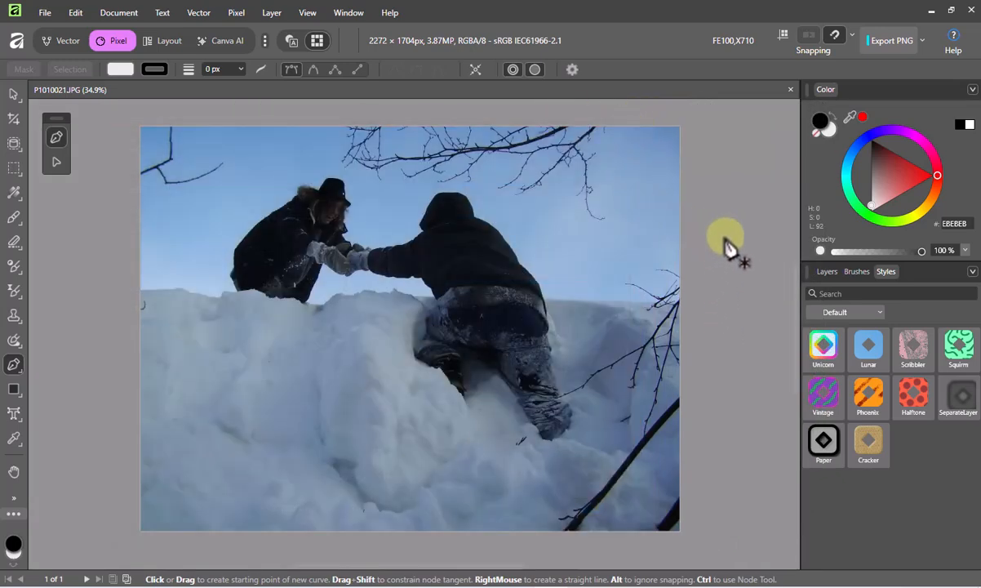
# Try Black, Dark Gray, Medium Gray, Light Gray and White in turn as the pasteboard color around the photo.
pyautogui.rightClick(729, 244)
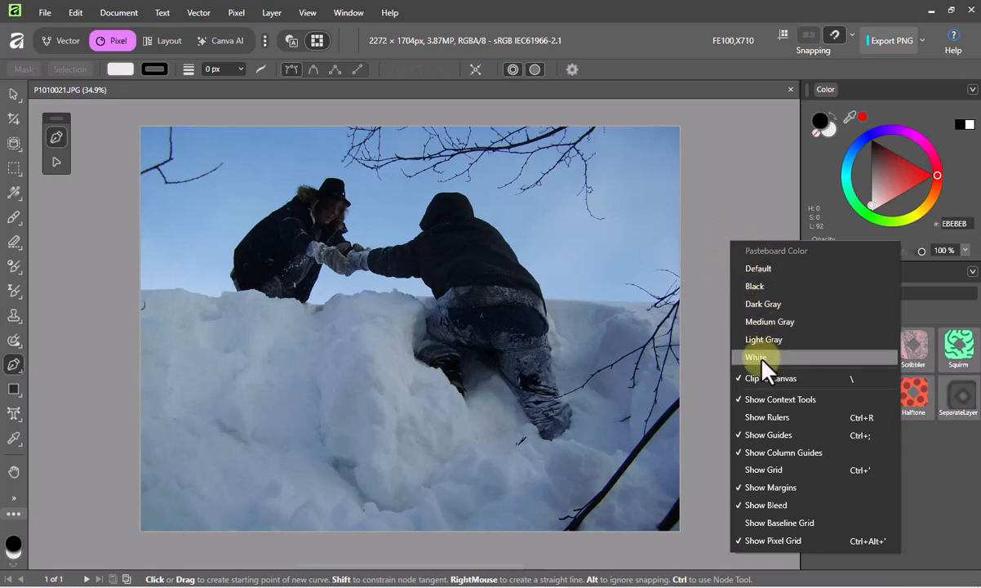
pyautogui.click(755, 287)
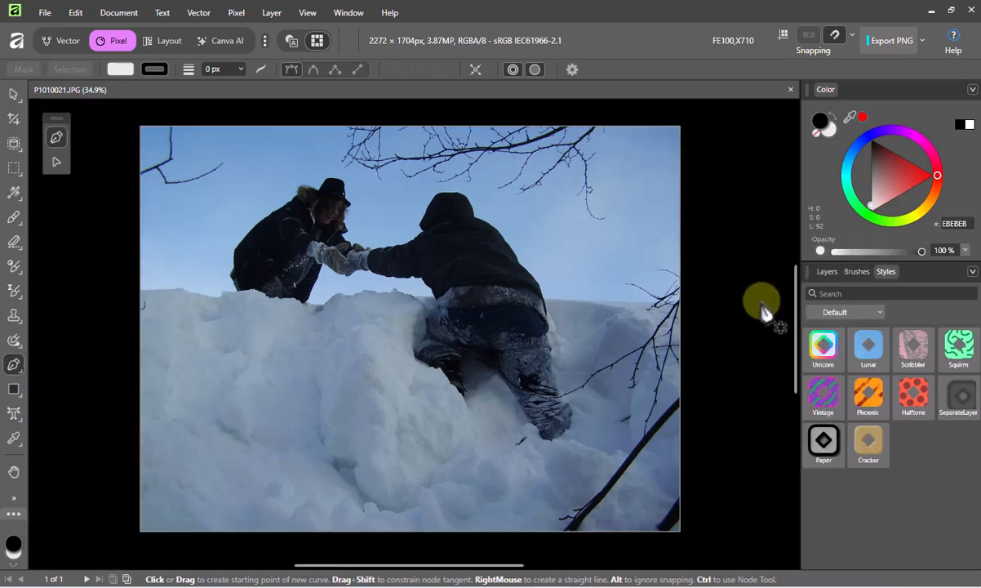
pyautogui.rightClick(754, 294)
pyautogui.click(770, 332)
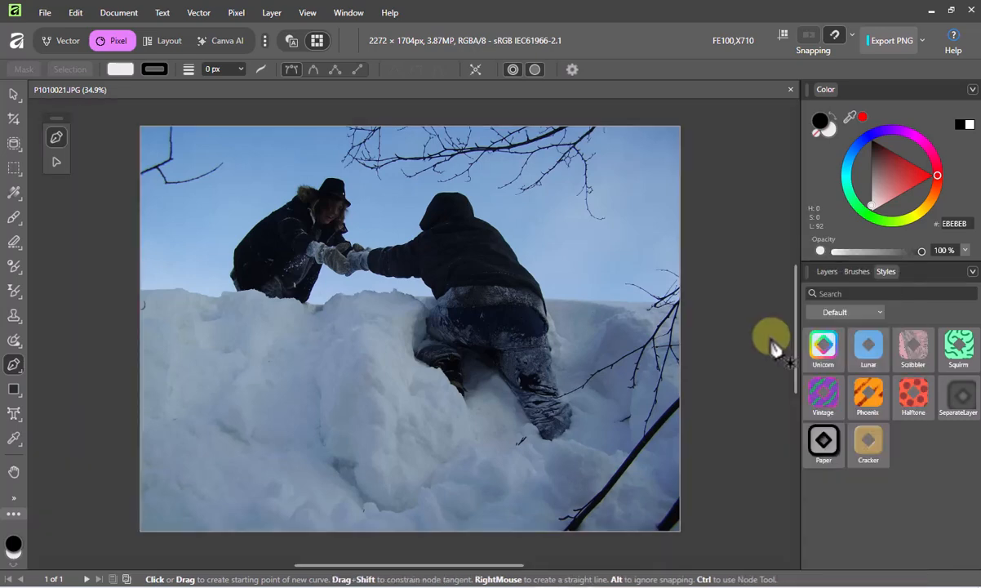
pyautogui.rightClick(741, 335)
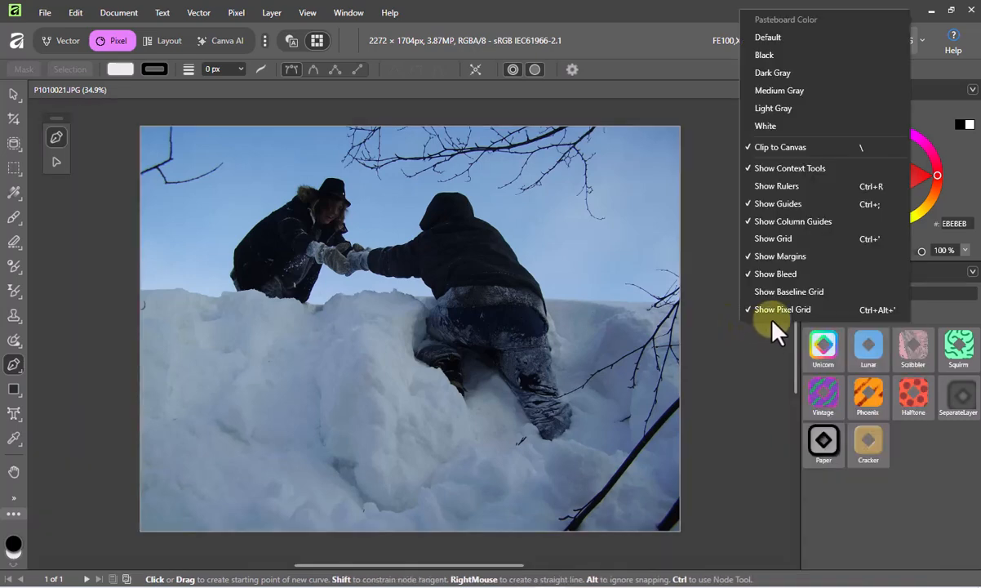
pyautogui.click(769, 92)
pyautogui.rightClick(753, 227)
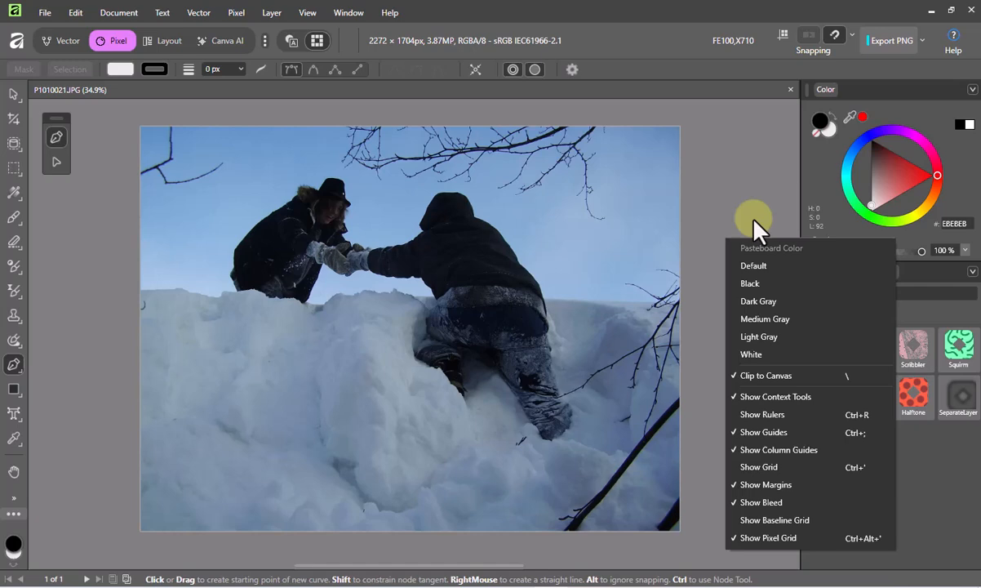
pyautogui.click(753, 337)
pyautogui.rightClick(738, 333)
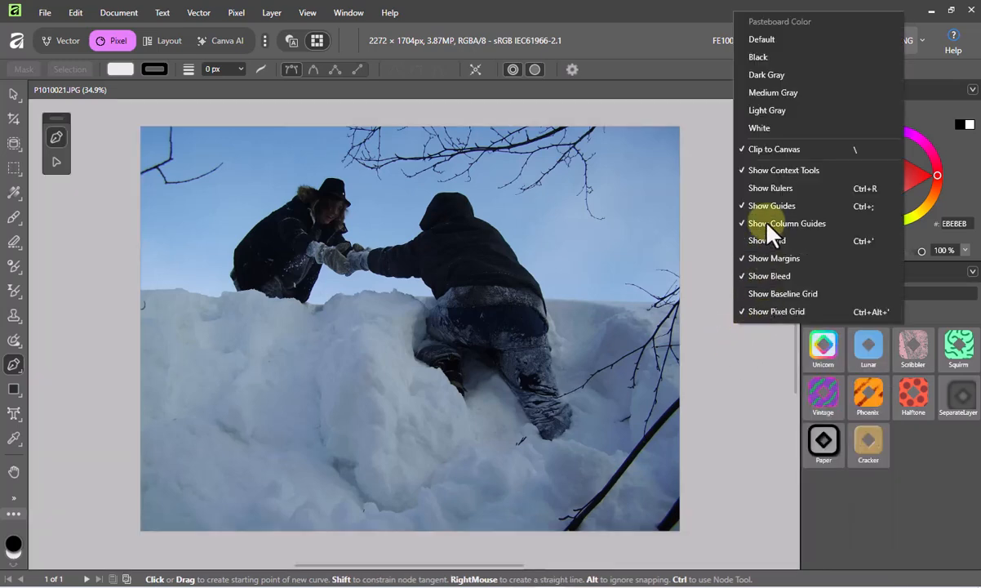
pyautogui.click(763, 131)
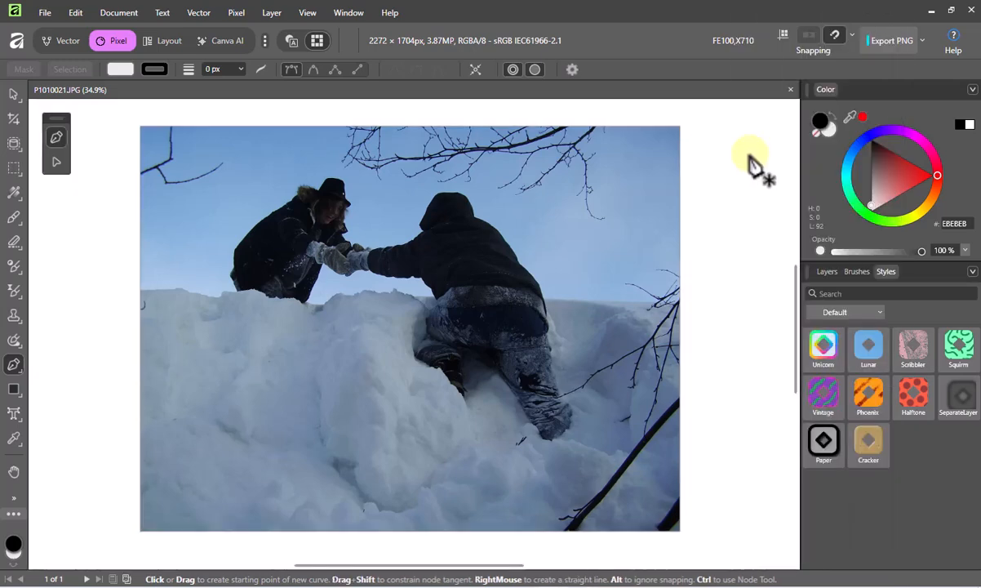
# Set the pasteboard color to Medium Gray.
pyautogui.rightClick(725, 281)
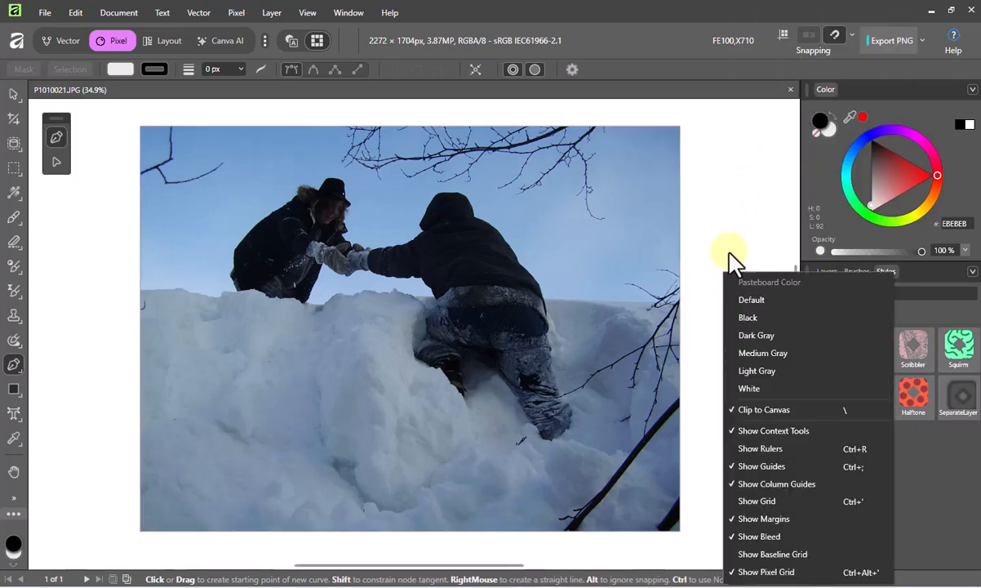
pyautogui.click(751, 353)
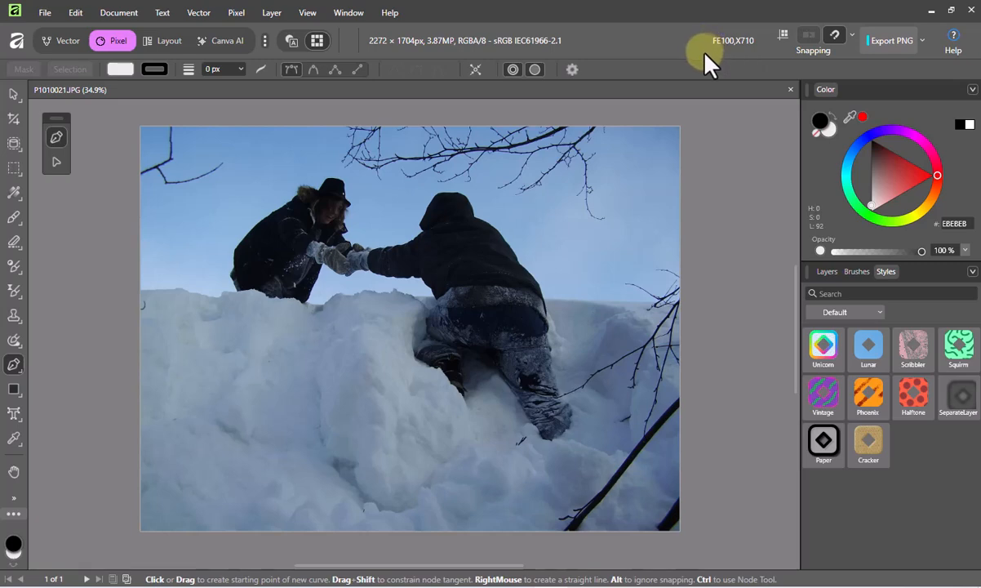
# Open the toolbar customization for the Pixel studio and remove the camera details item from the toolbar.
pyautogui.rightClick(641, 43)
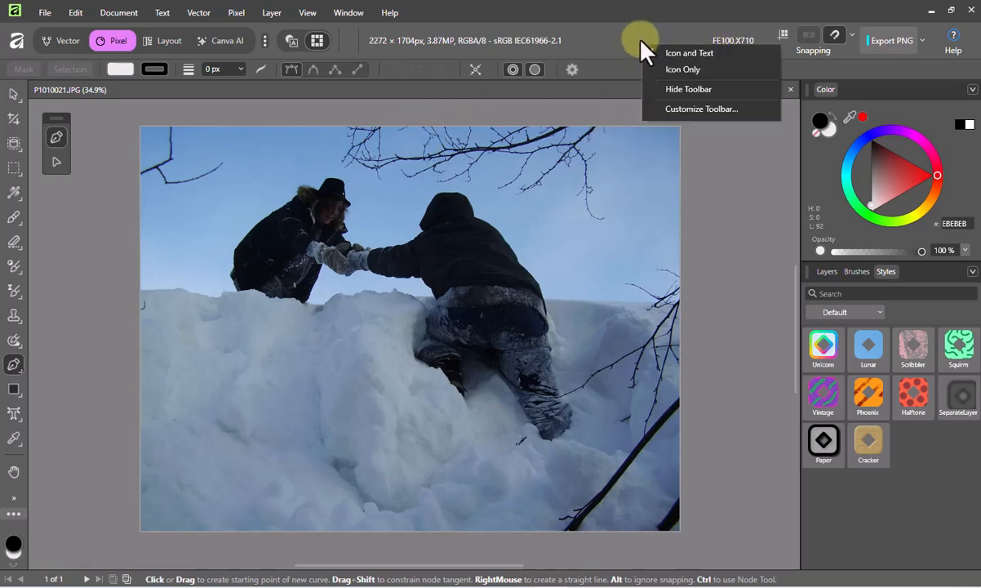
pyautogui.click(687, 110)
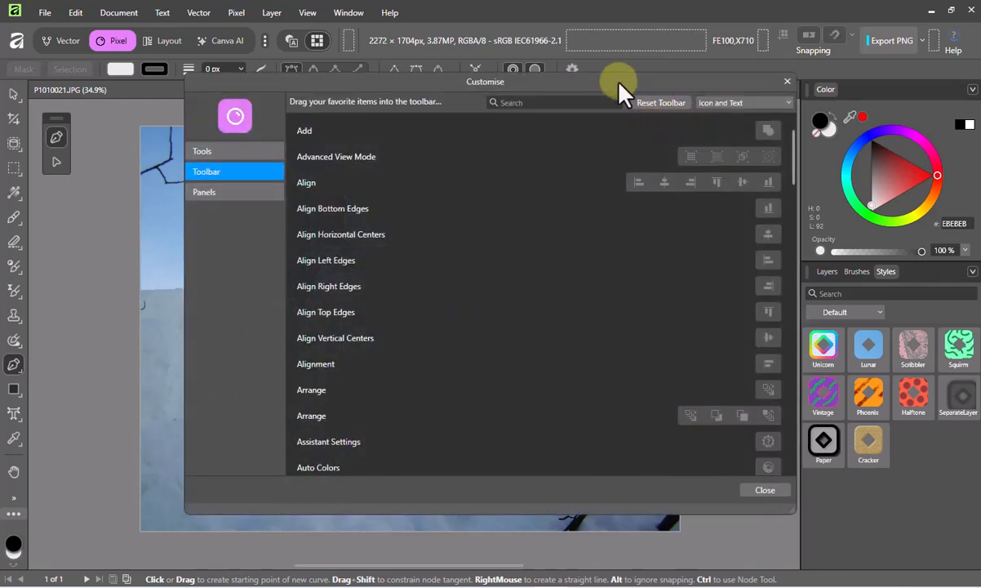
pyautogui.moveTo(620, 82); pyautogui.dragTo(591, 126)
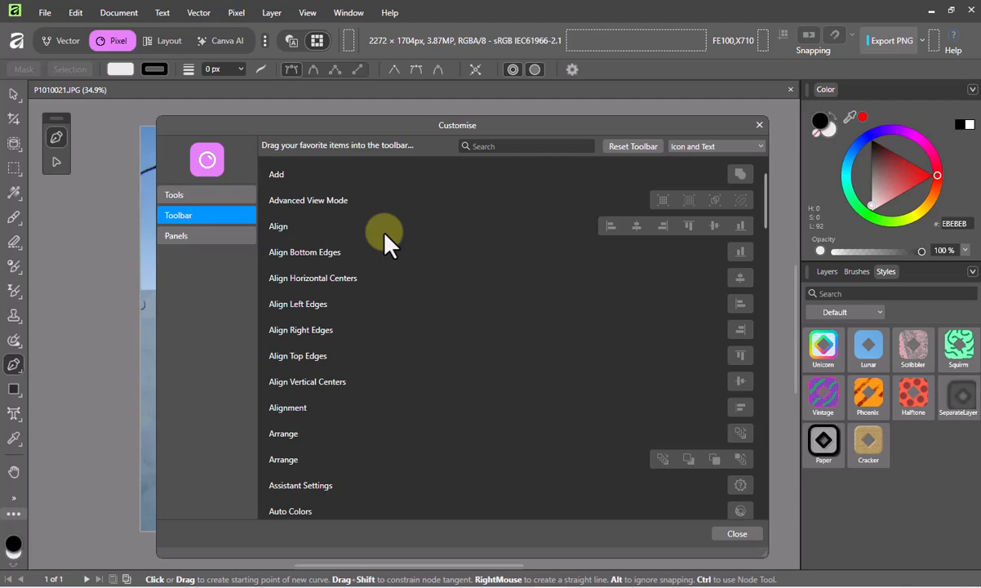
pyautogui.click(189, 199)
pyautogui.click(191, 216)
pyautogui.click(179, 236)
pyautogui.click(196, 217)
pyautogui.moveTo(729, 41); pyautogui.dragTo(756, 78)
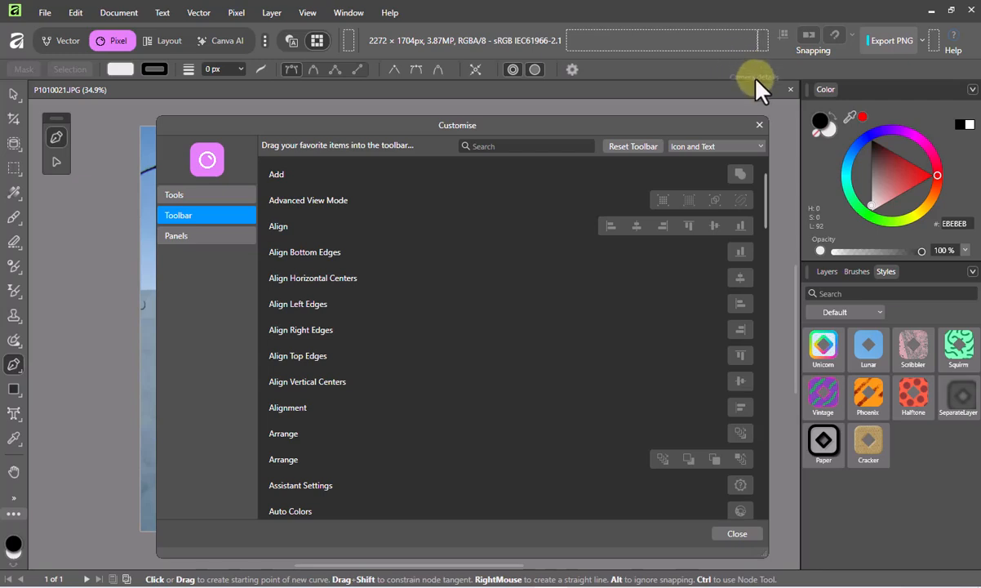
# Try adding the Arrange button group to the toolbar and take it off again.
pyautogui.moveTo(784, 174)
pyautogui.mouseDown()
pyautogui.moveTo(788, 236)
pyautogui.moveTo(786, 177)
pyautogui.mouseUp()
pyautogui.moveTo(766, 219); pyautogui.dragTo(767, 248)
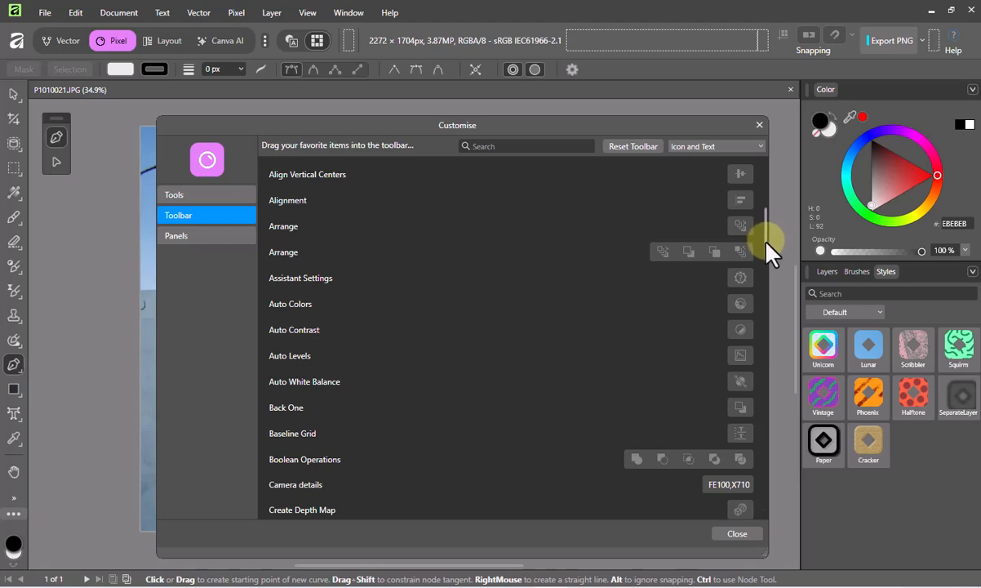
pyautogui.moveTo(766, 249); pyautogui.dragTo(768, 209)
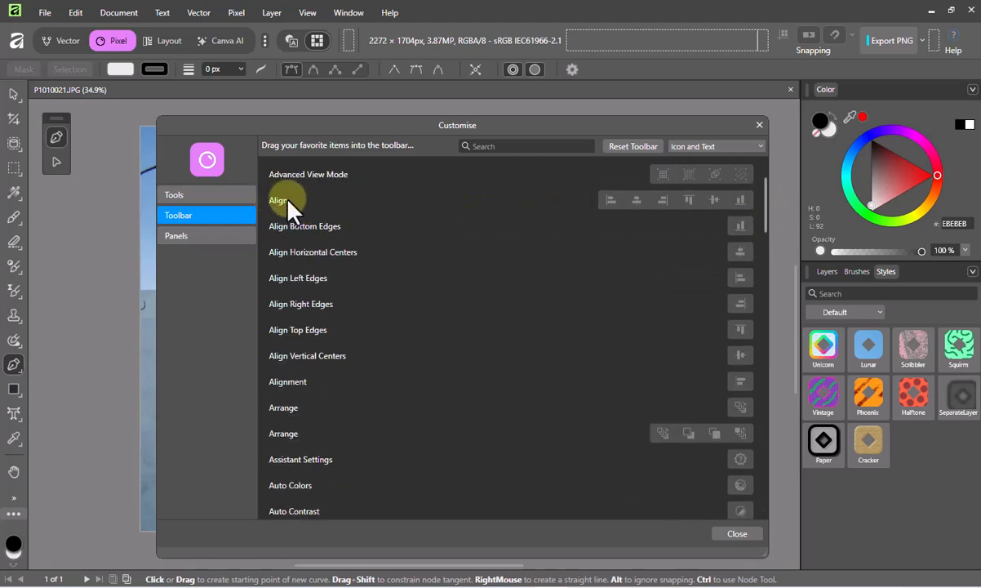
pyautogui.moveTo(716, 201); pyautogui.dragTo(759, 319)
pyautogui.moveTo(762, 227); pyautogui.dragTo(769, 248)
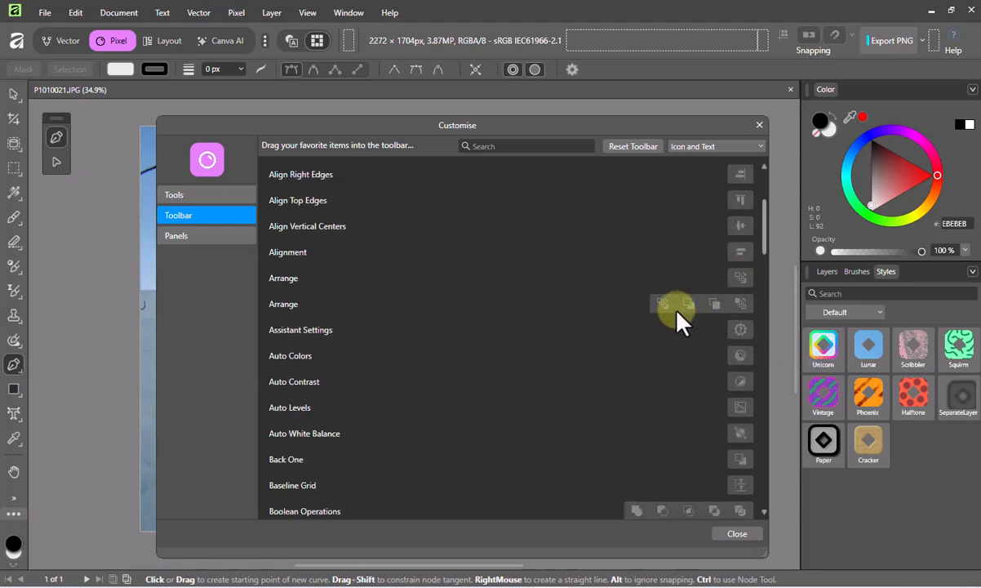
pyautogui.moveTo(677, 310); pyautogui.dragTo(668, 47)
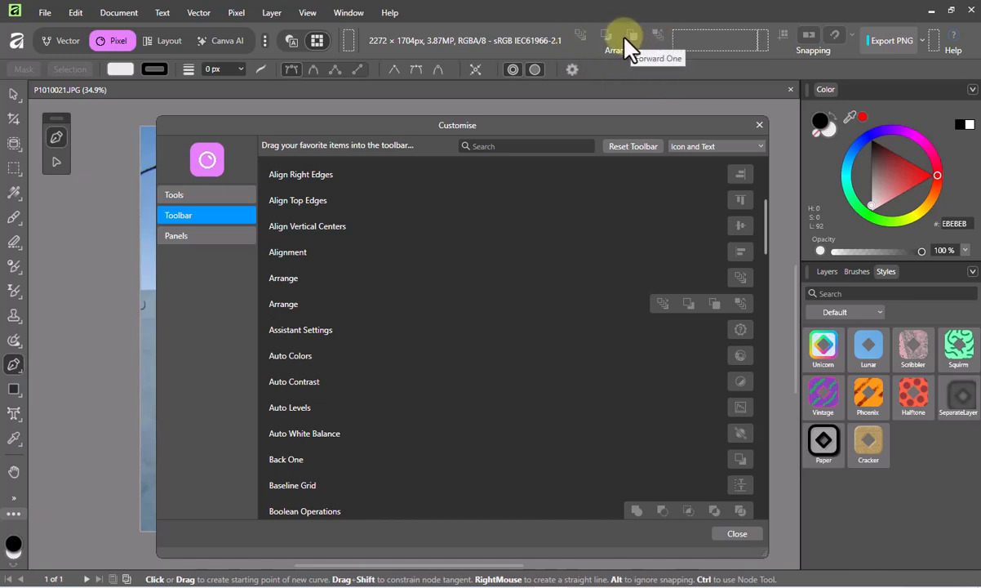
pyautogui.moveTo(624, 44); pyautogui.dragTo(771, 259)
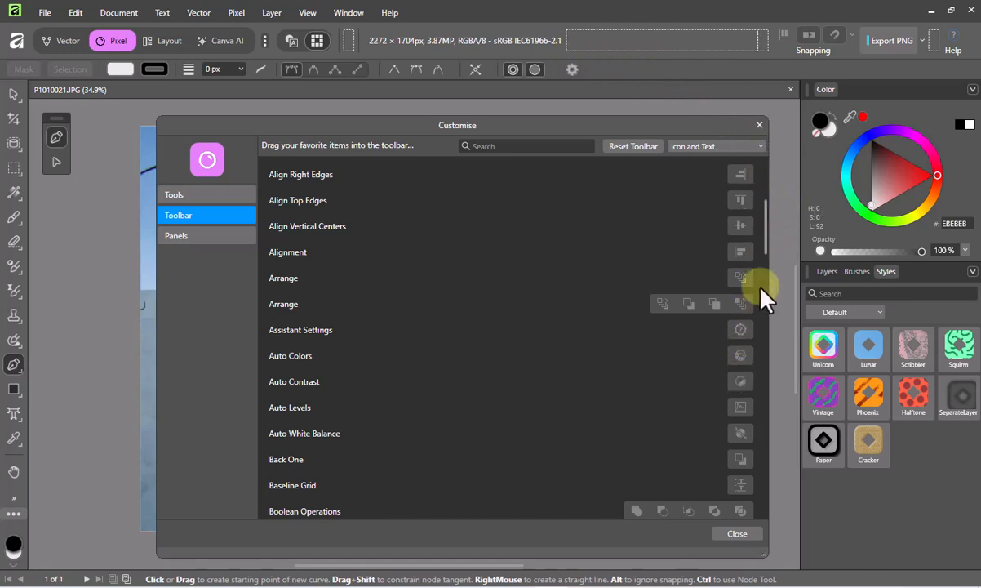
# Add the Boolean Operations group to the toolbar and set the tools layout to 2 columns.
pyautogui.scroll(-3, 771, 261)
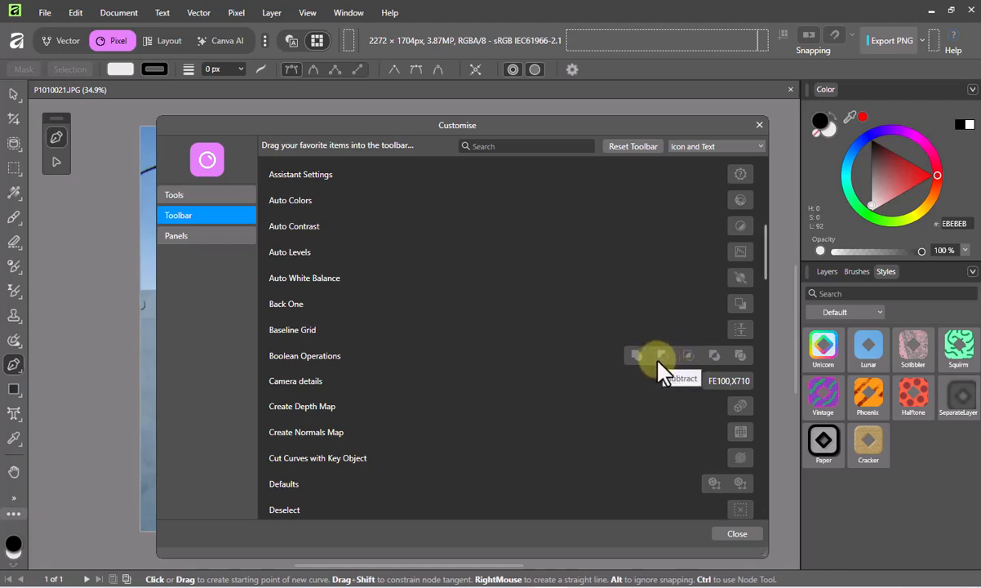
pyautogui.moveTo(658, 362); pyautogui.dragTo(648, 47)
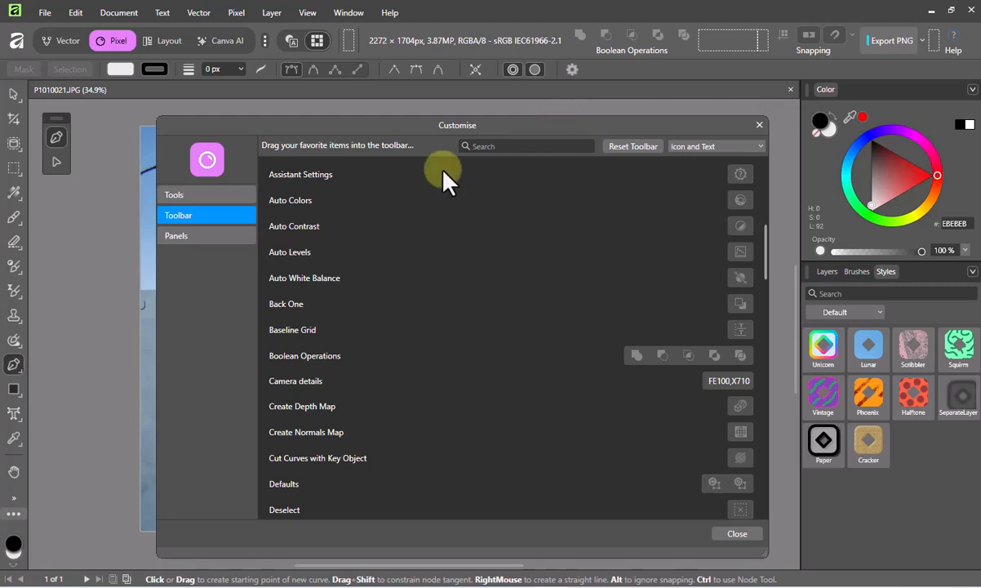
pyautogui.click(176, 196)
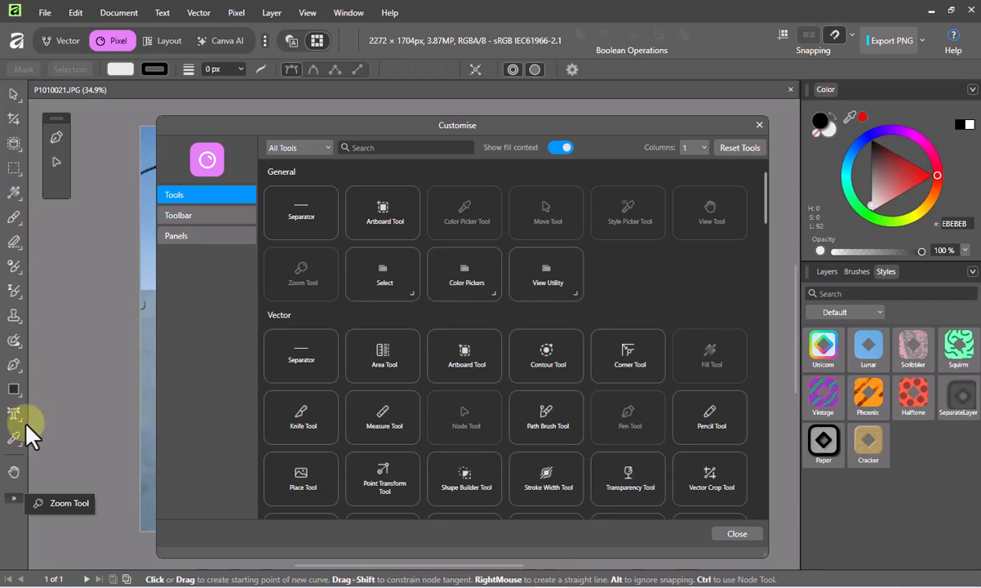
pyautogui.click(702, 148)
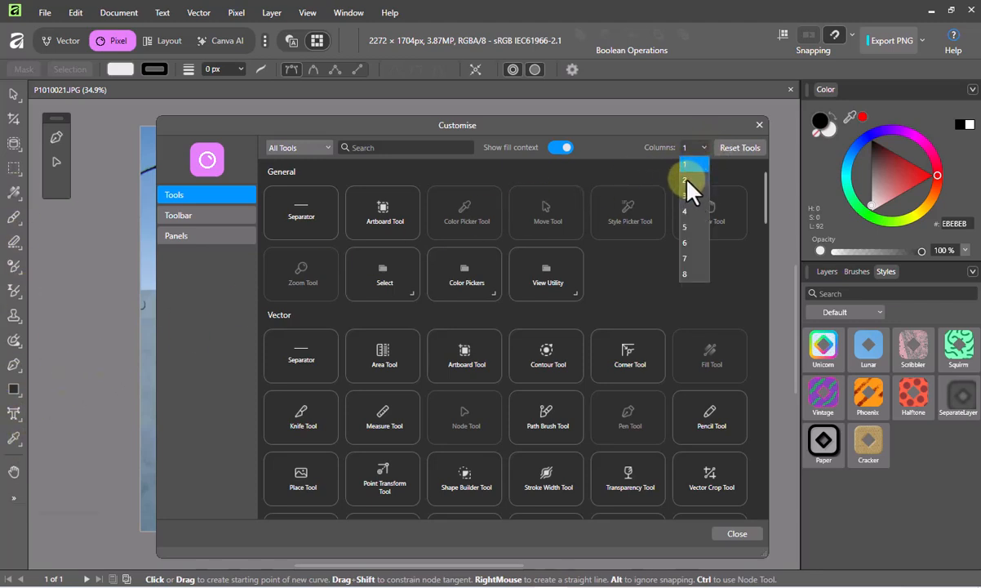
pyautogui.click(686, 180)
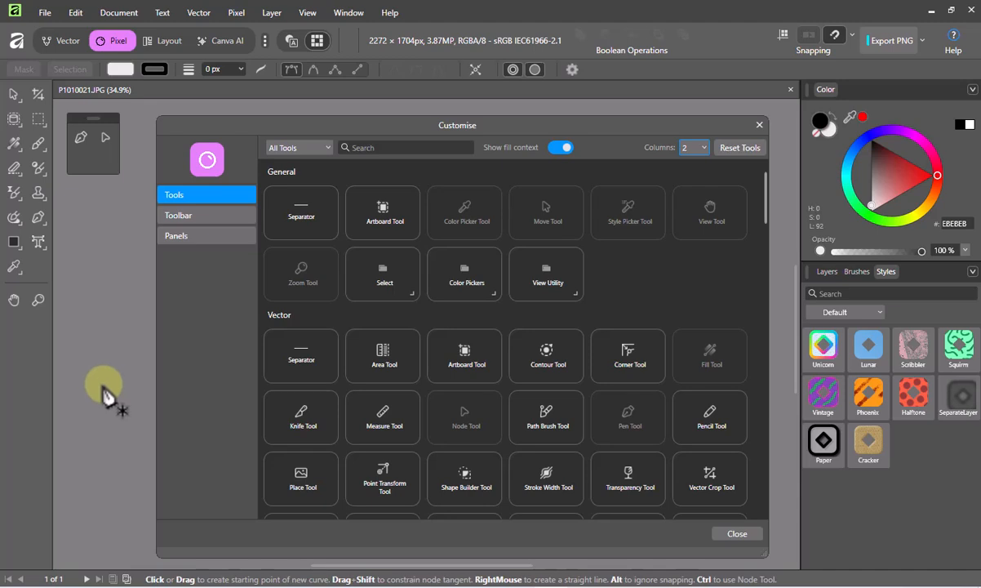
# Compare with the Vector studio's tools, search the Pixel studio's tool list for "place", and add the Place Tool below the View and Zoom tools.
pyautogui.click(63, 40)
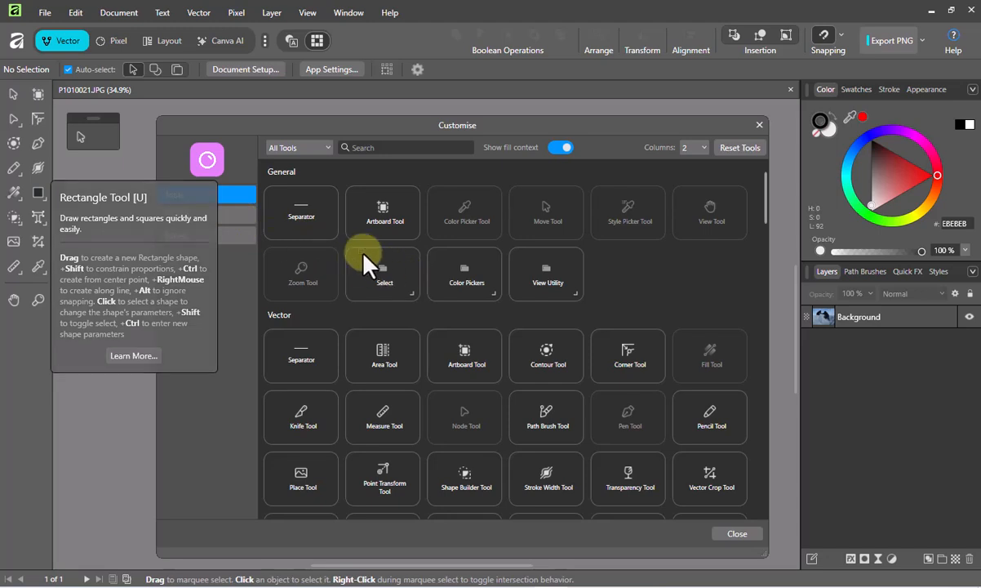
pyautogui.click(115, 40)
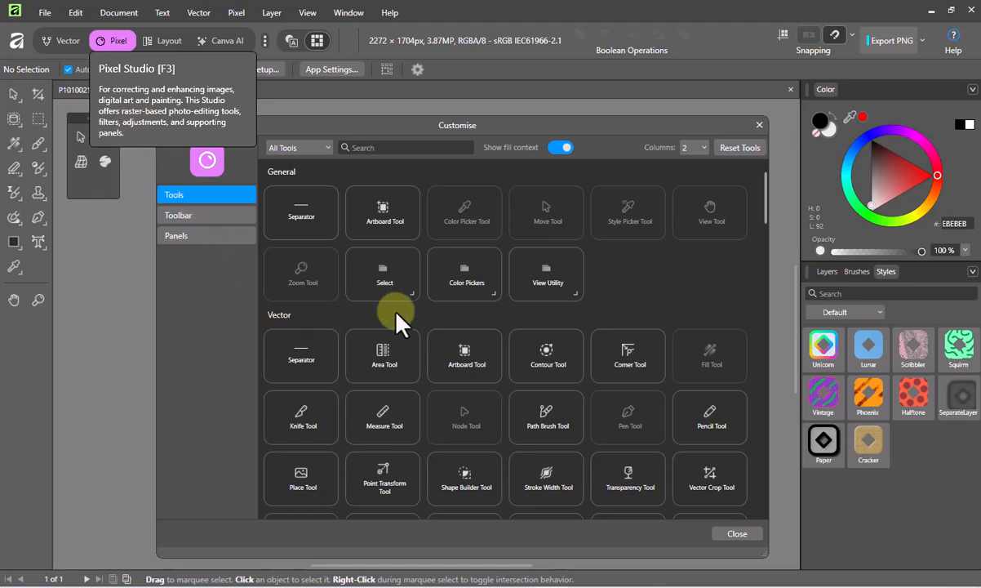
pyautogui.moveTo(766, 218); pyautogui.dragTo(766, 227)
pyautogui.scroll(2, 767, 231)
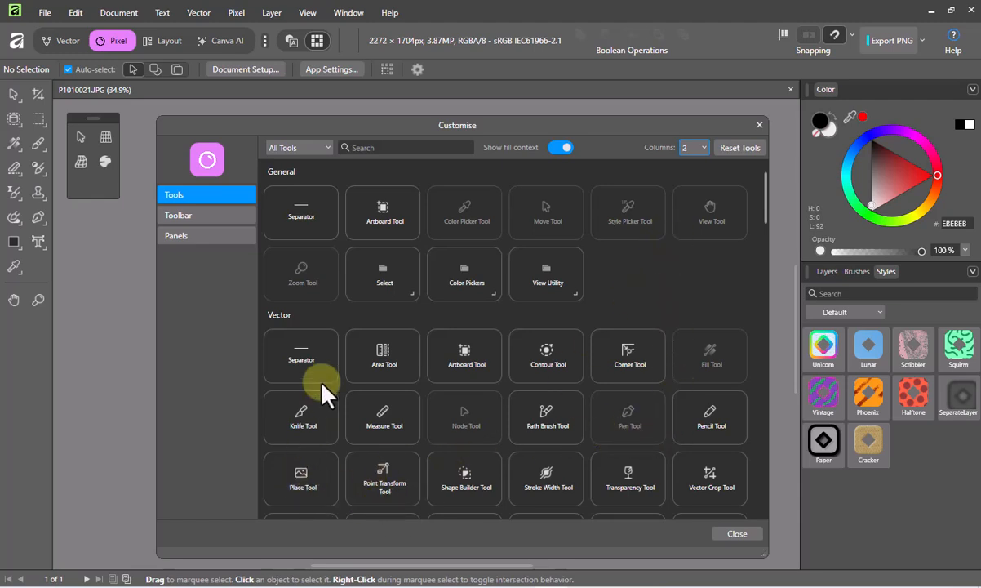
pyautogui.click(356, 147)
pyautogui.write('place')
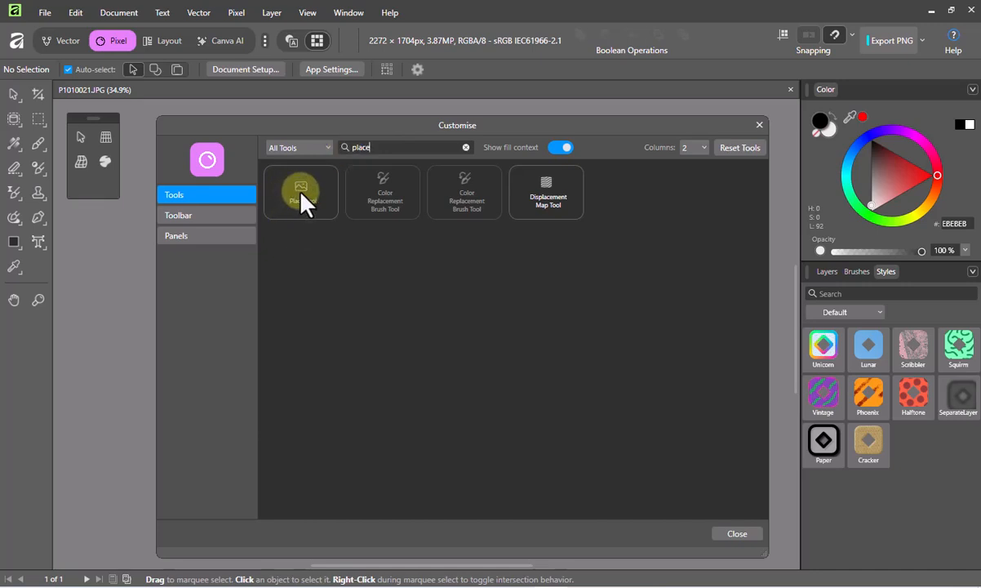
pyautogui.moveTo(185, 311); pyautogui.dragTo(22, 324)
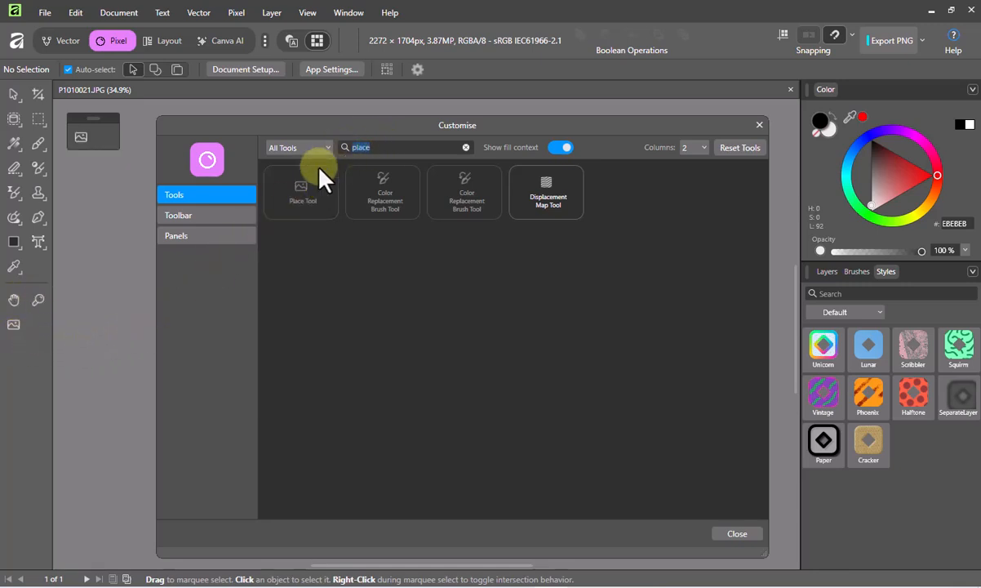
# Search the tool list for "frame" and add the Picture Frame Rectangle and Picture Frame Ellipse tools after the Place Tool.
pyautogui.hotkey('ctrl', 'a')
pyautogui.write('frame')
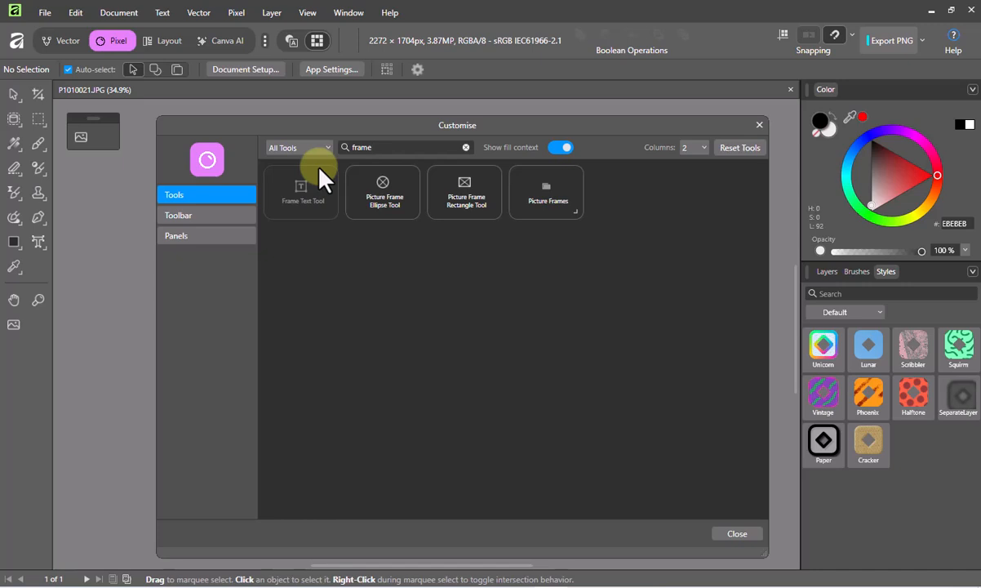
pyautogui.click(167, 41)
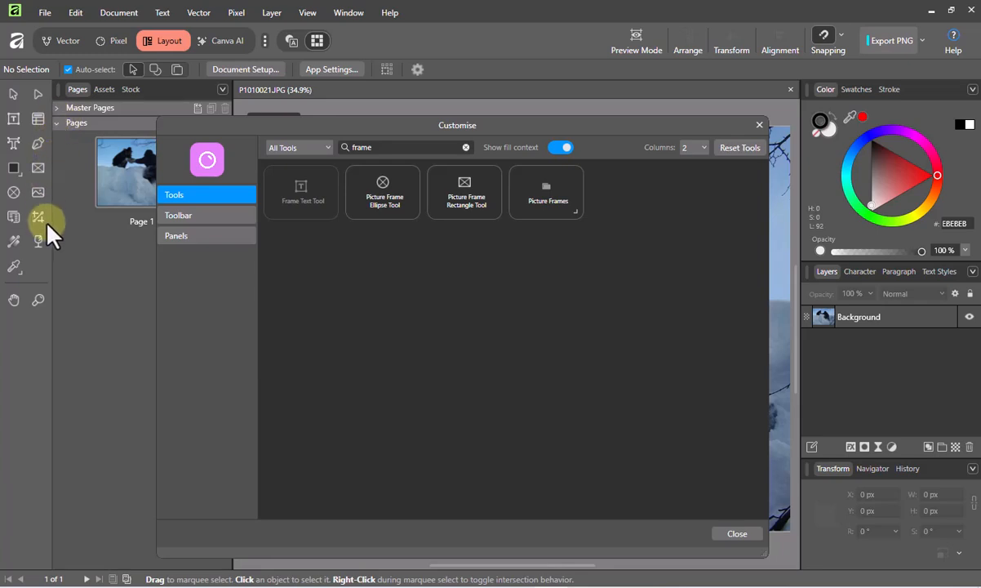
pyautogui.click(111, 44)
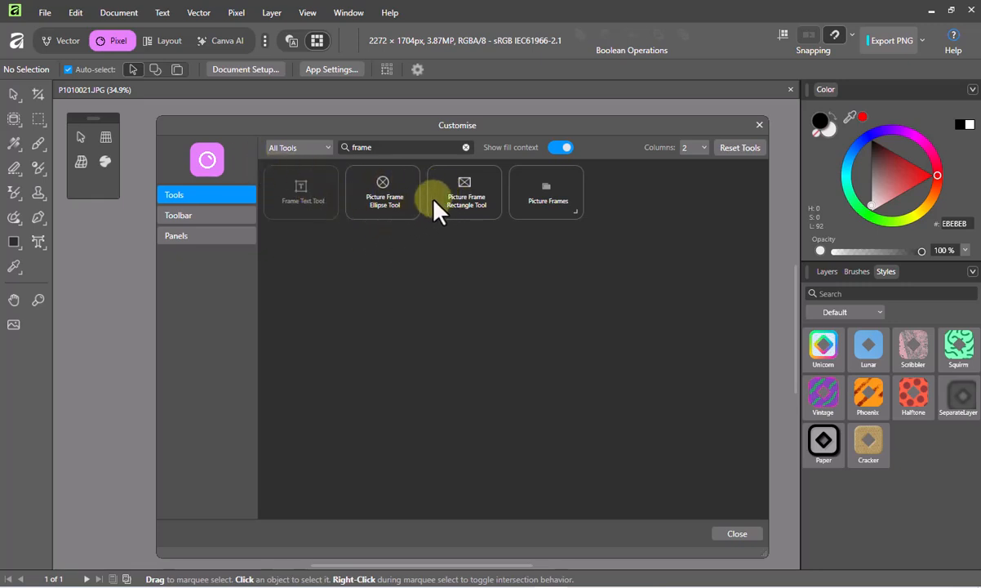
pyautogui.moveTo(458, 198); pyautogui.dragTo(378, 284)
pyautogui.moveTo(69, 334); pyautogui.dragTo(31, 330)
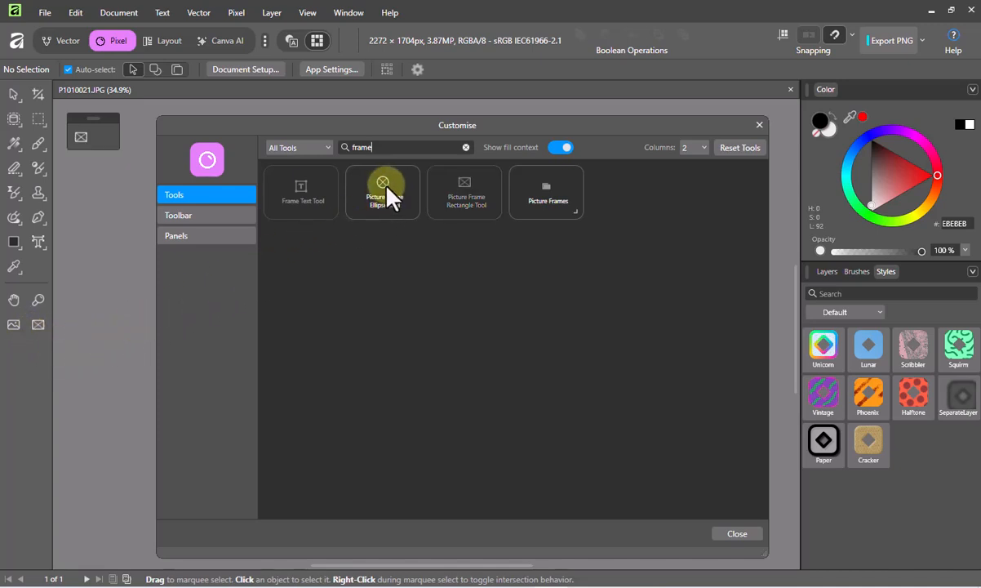
pyautogui.moveTo(385, 191); pyautogui.dragTo(36, 348)
# Browse the available panels, show the Character panel, dock it beside Color, and close it again.
pyautogui.click(184, 243)
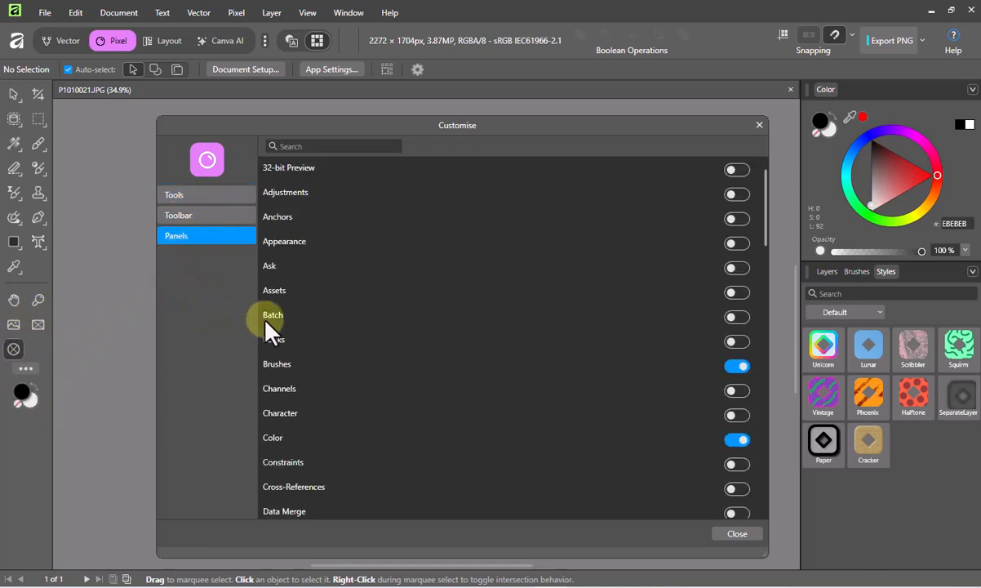
pyautogui.moveTo(765, 203); pyautogui.dragTo(770, 275)
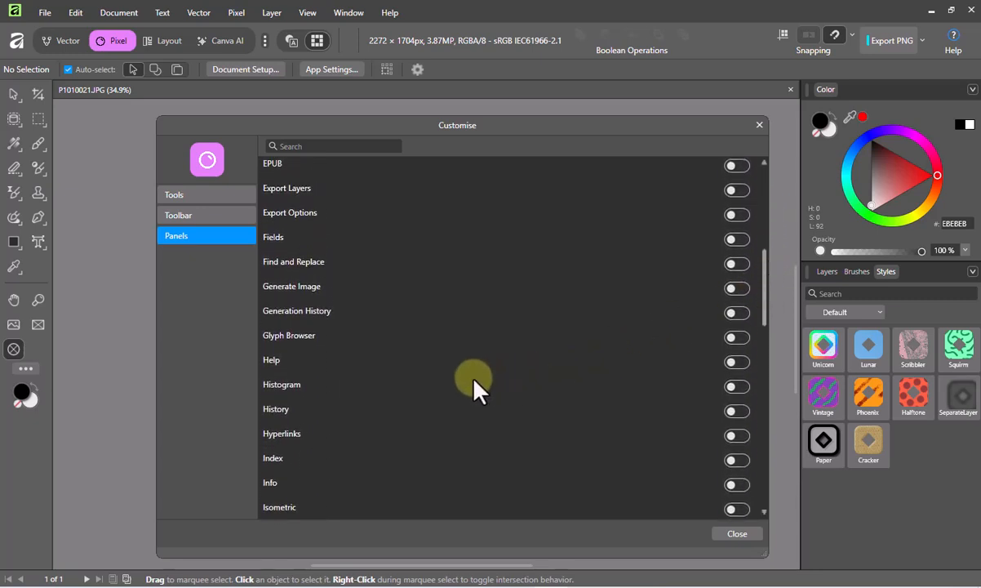
pyautogui.click(767, 191)
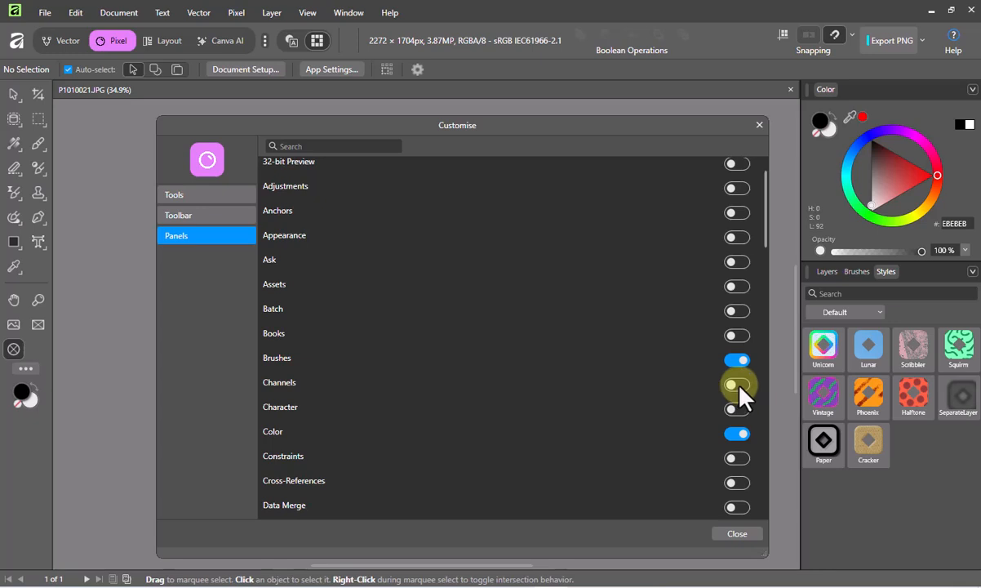
pyautogui.click(738, 411)
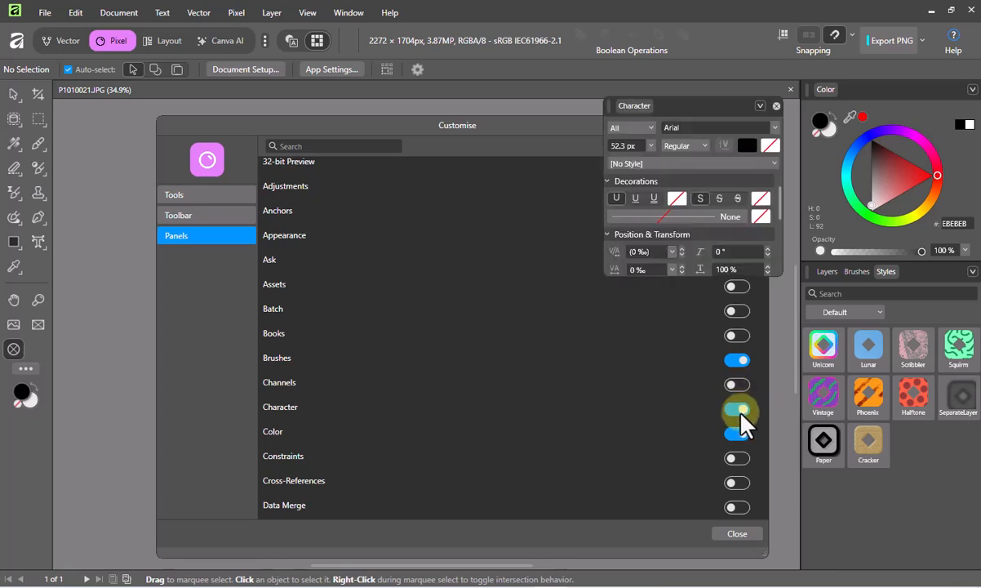
pyautogui.moveTo(696, 114); pyautogui.dragTo(824, 88)
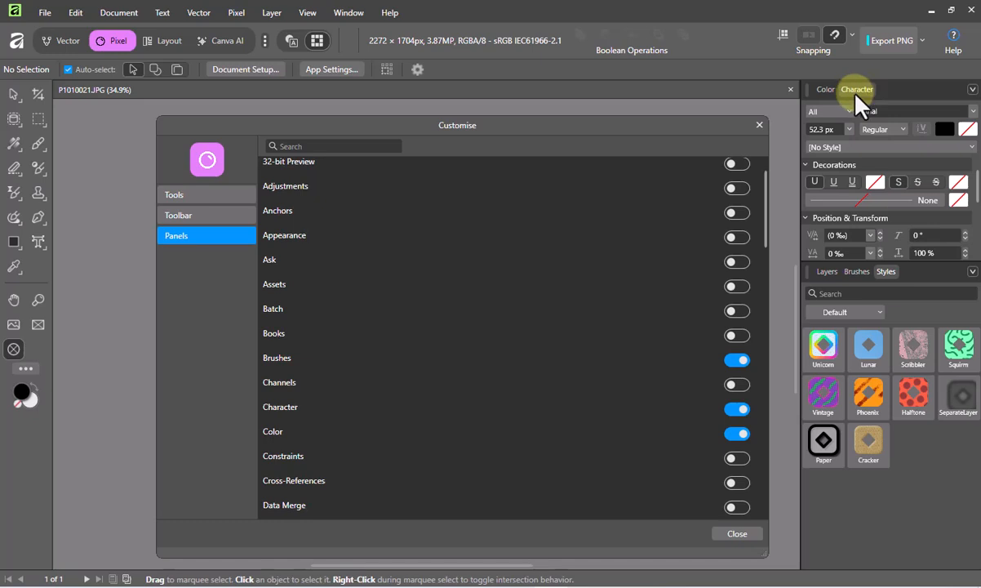
pyautogui.doubleClick(858, 89)
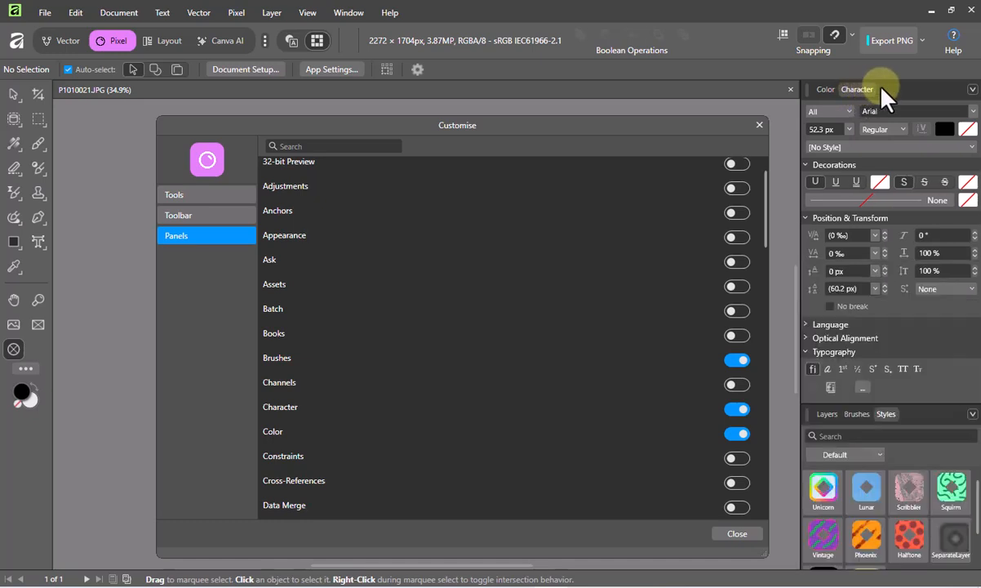
pyautogui.click(972, 90)
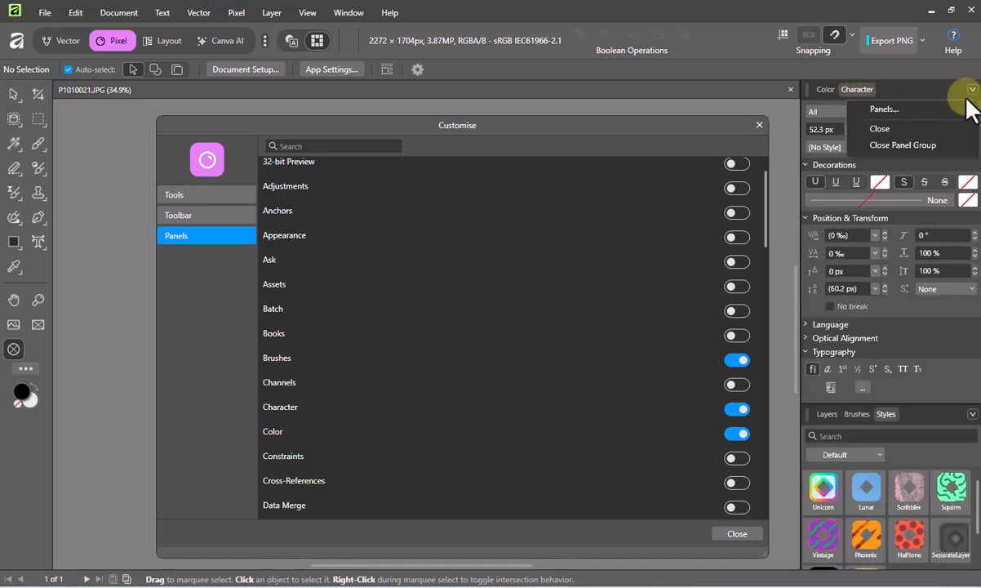
pyautogui.click(884, 129)
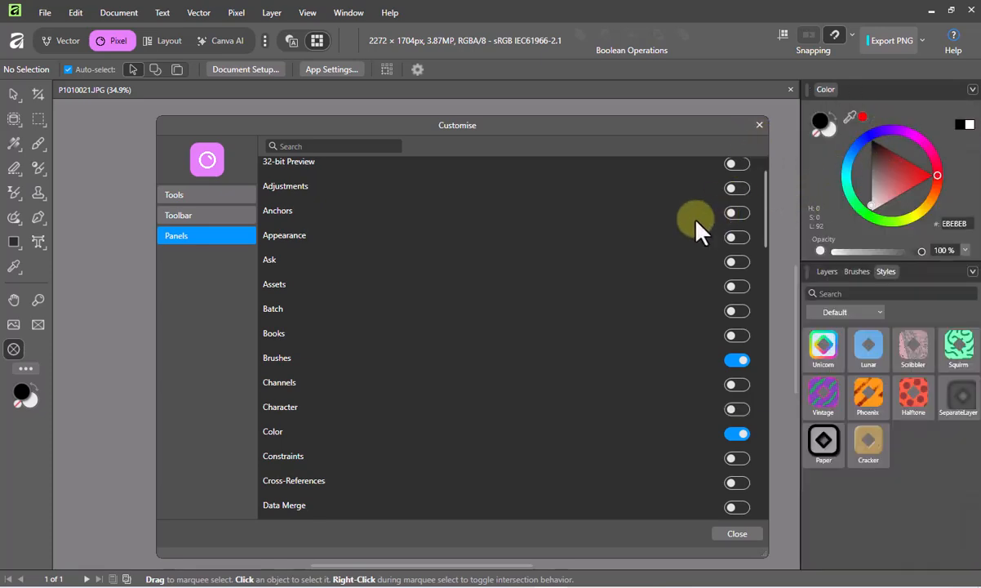
# Close the customization dialog and show the rulers around the photo.
pyautogui.click(759, 126)
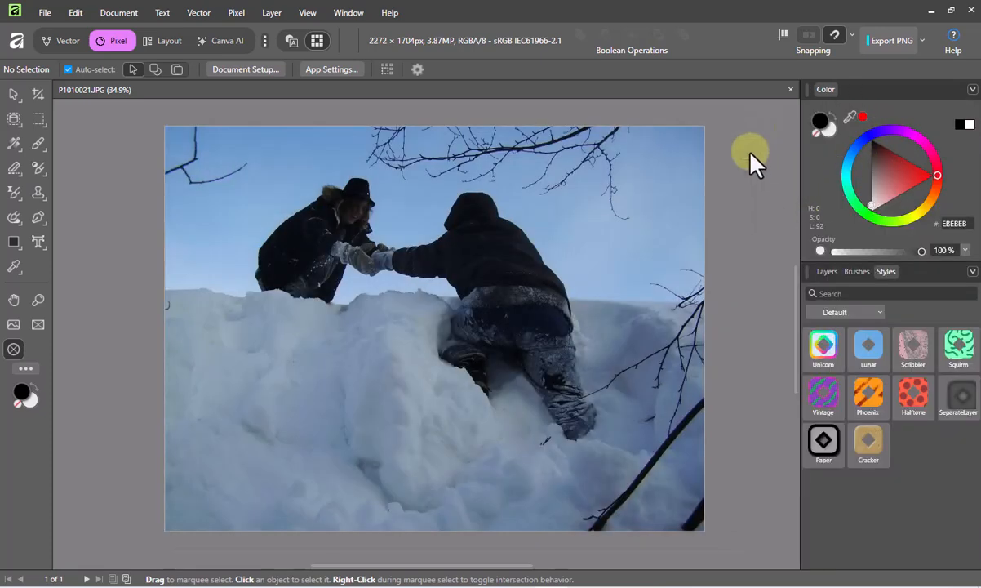
pyautogui.rightClick(732, 236)
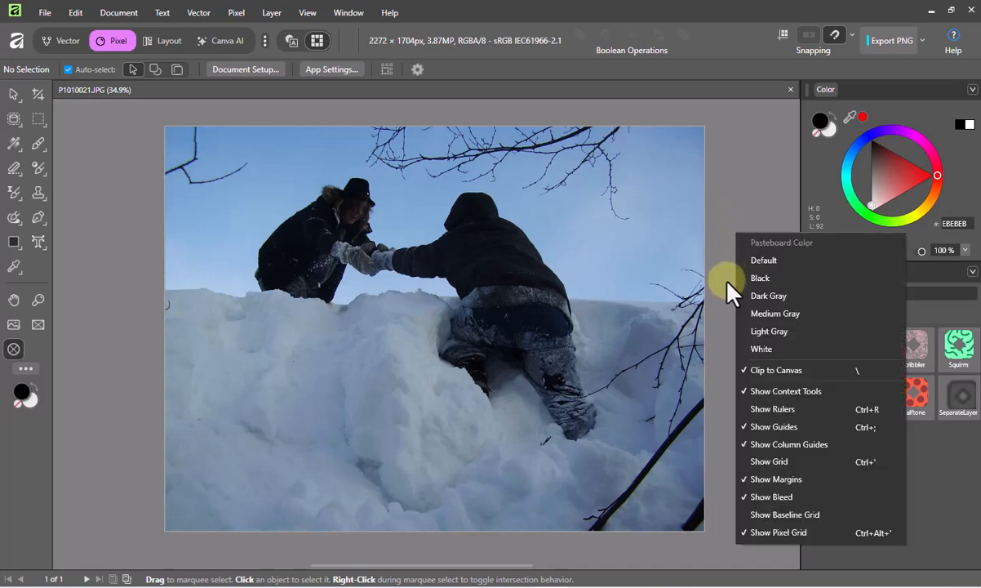
pyautogui.click(772, 410)
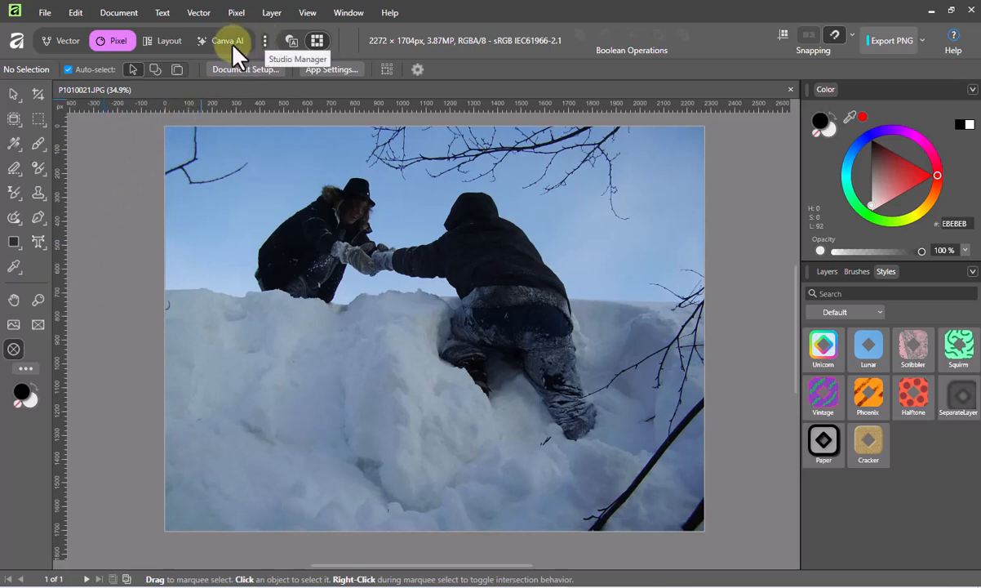
# Create a studio named "My own", cloned from Pixel, with a green background and the @ icon.
pyautogui.click(264, 38)
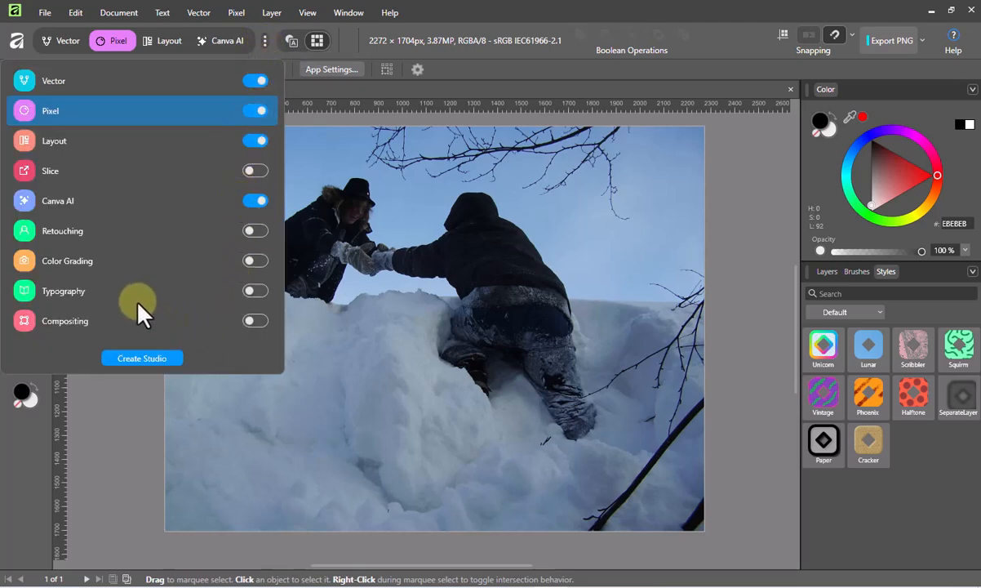
pyautogui.click(136, 359)
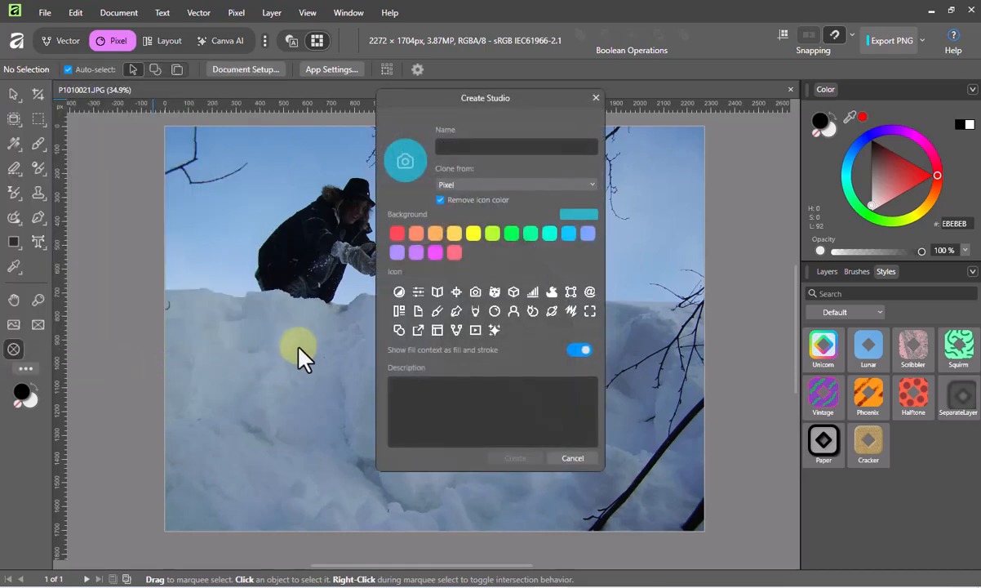
pyautogui.write('My own')
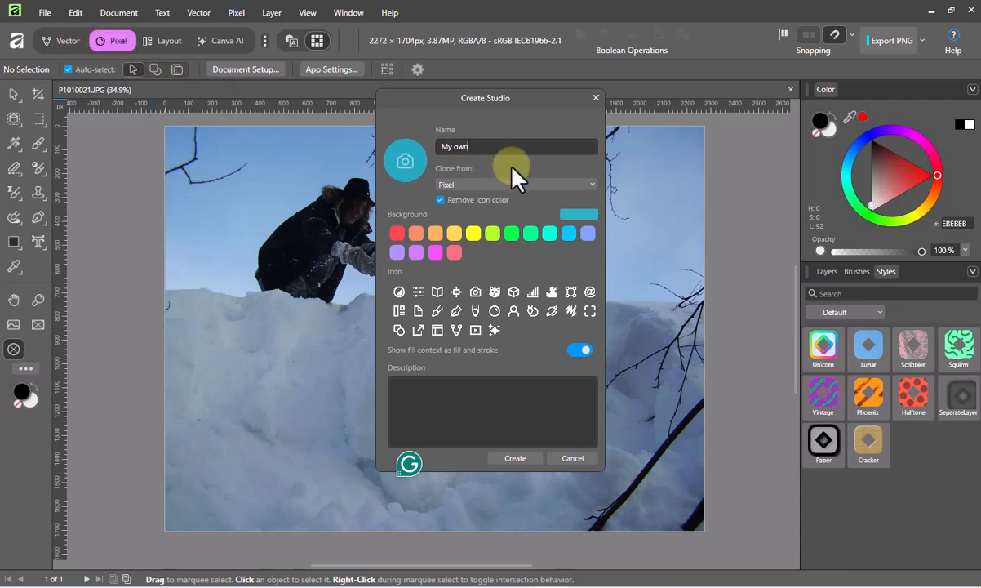
pyautogui.click(472, 235)
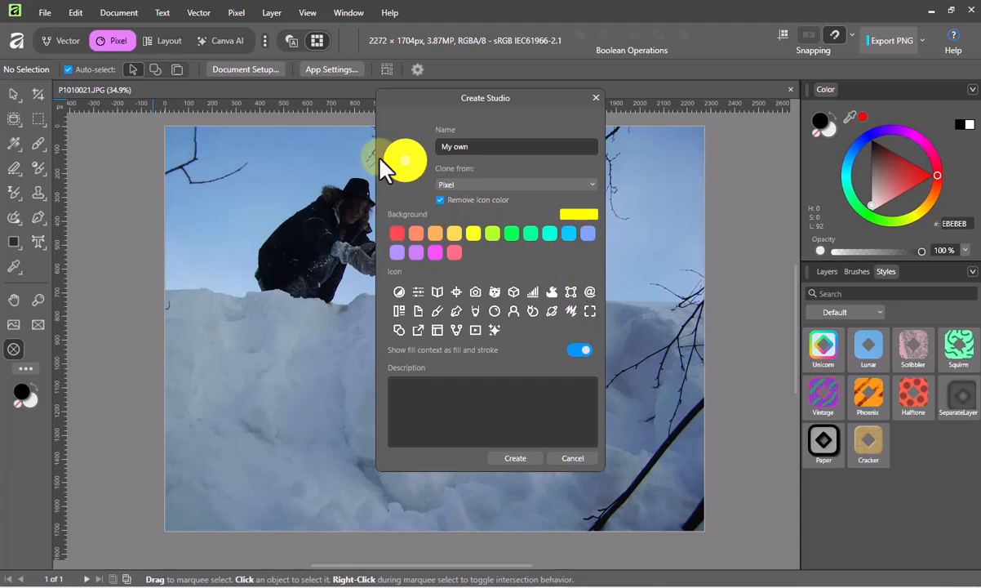
pyautogui.click(510, 235)
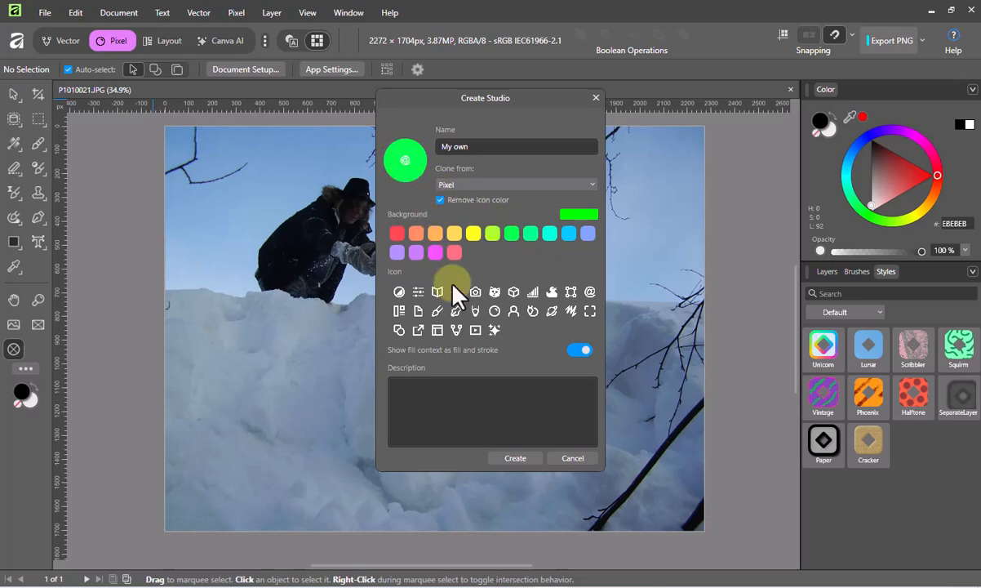
pyautogui.click(518, 462)
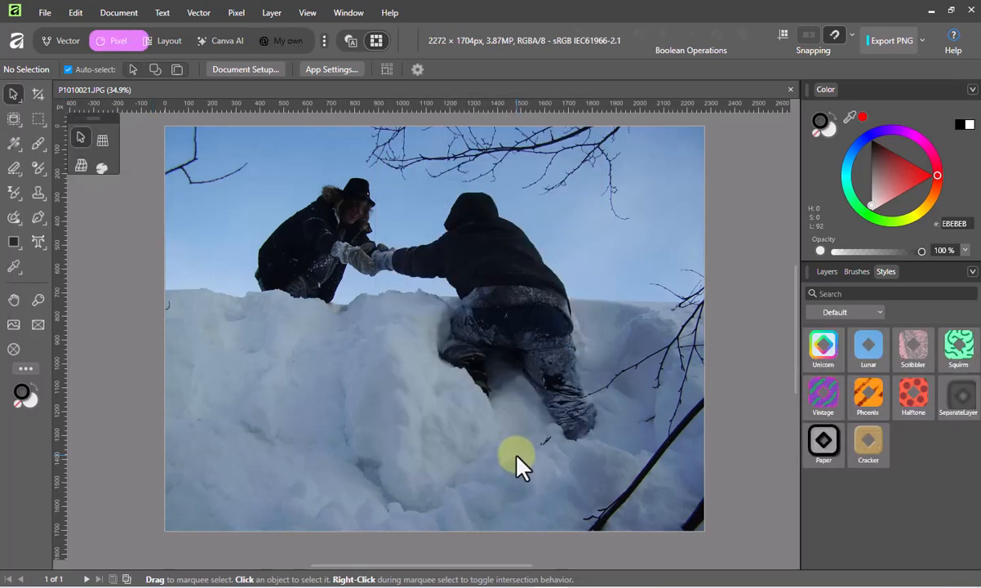